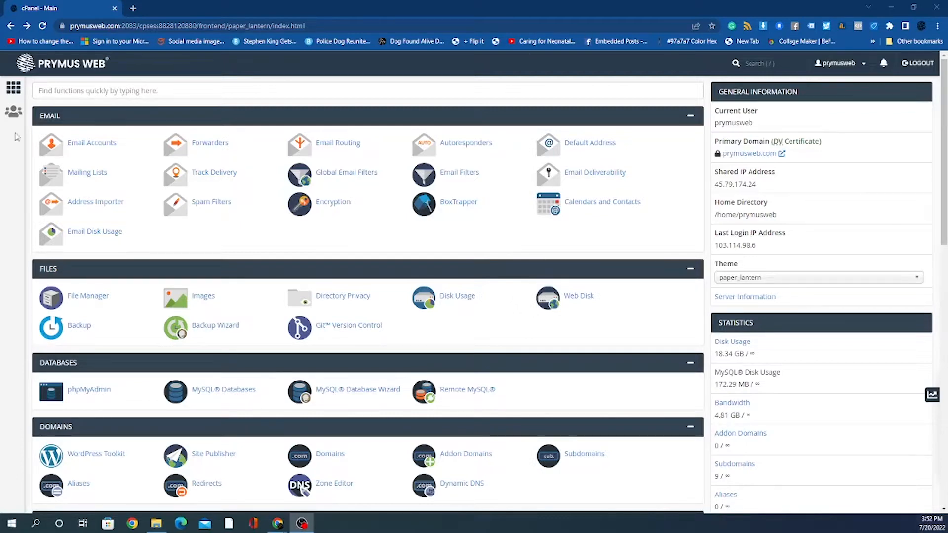
Step: Try the Find functions search box a few times, dismissing its suggestions
{"action": "left_click", "coordinate": [180, 89]}
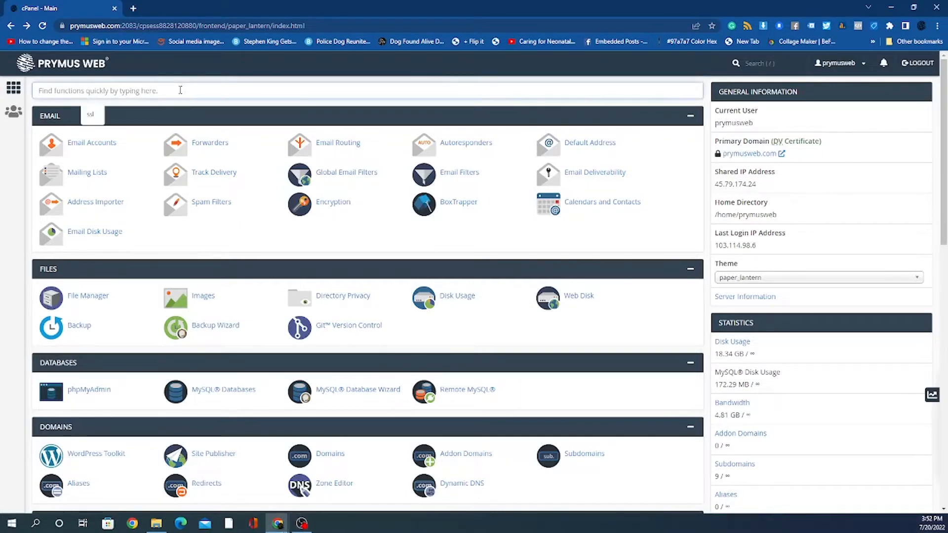
{"action": "left_click", "coordinate": [707, 207]}
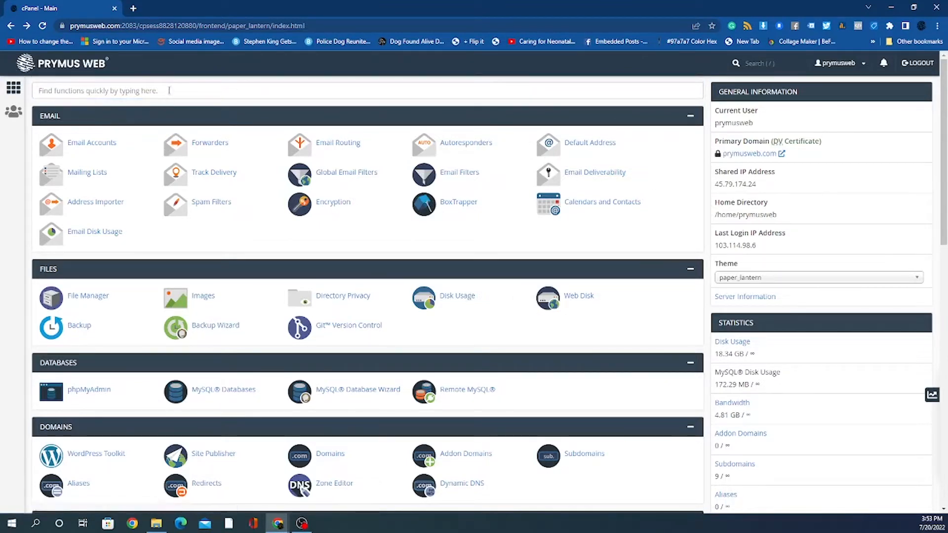
{"action": "left_click", "coordinate": [169, 90]}
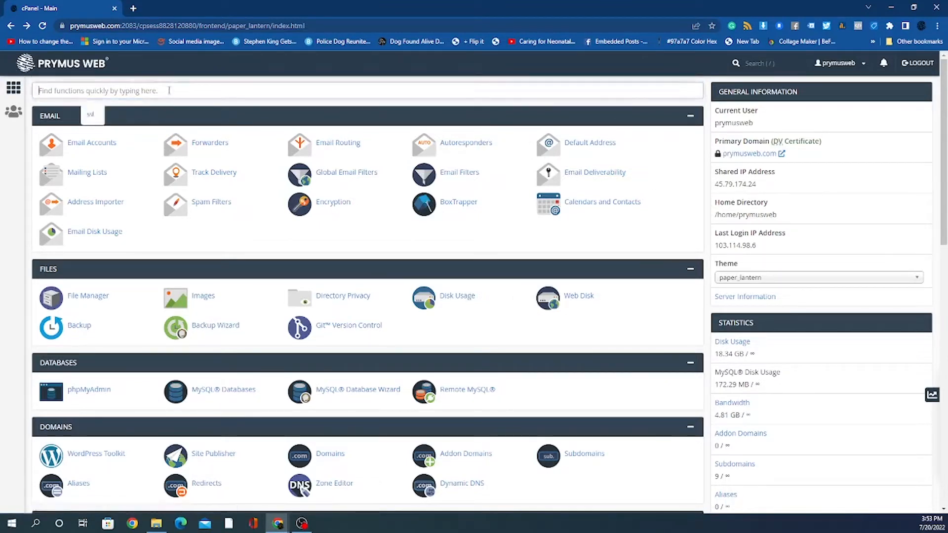
{"action": "left_click", "coordinate": [709, 201]}
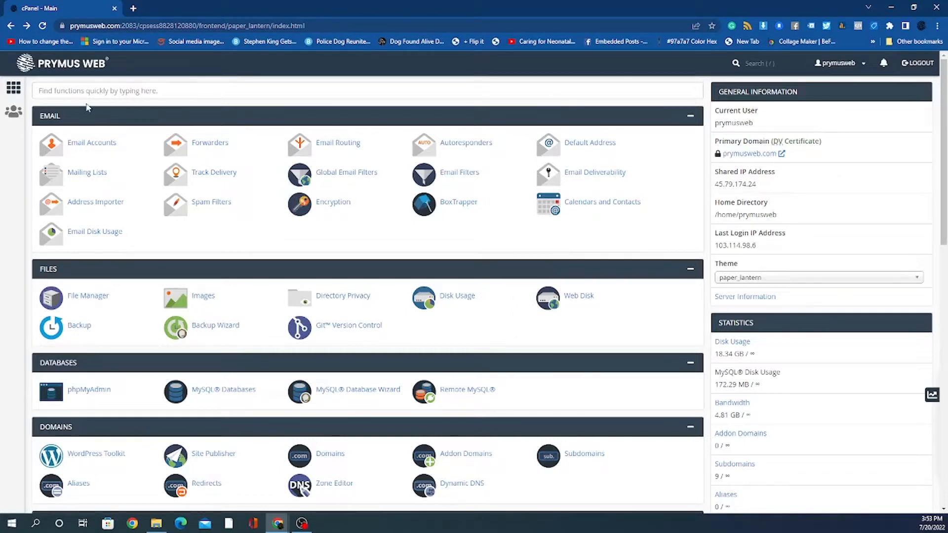
{"action": "left_click", "coordinate": [90, 92]}
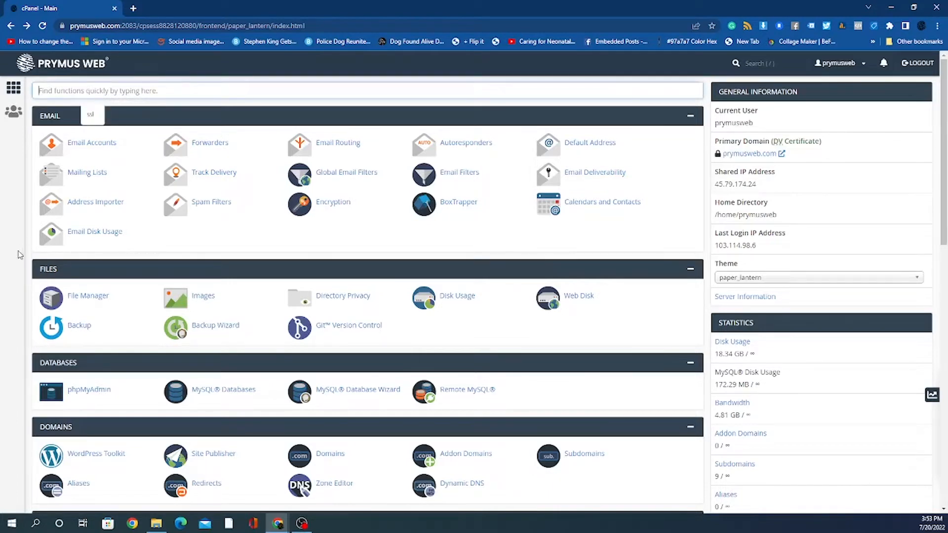
{"action": "left_click", "coordinate": [29, 257]}
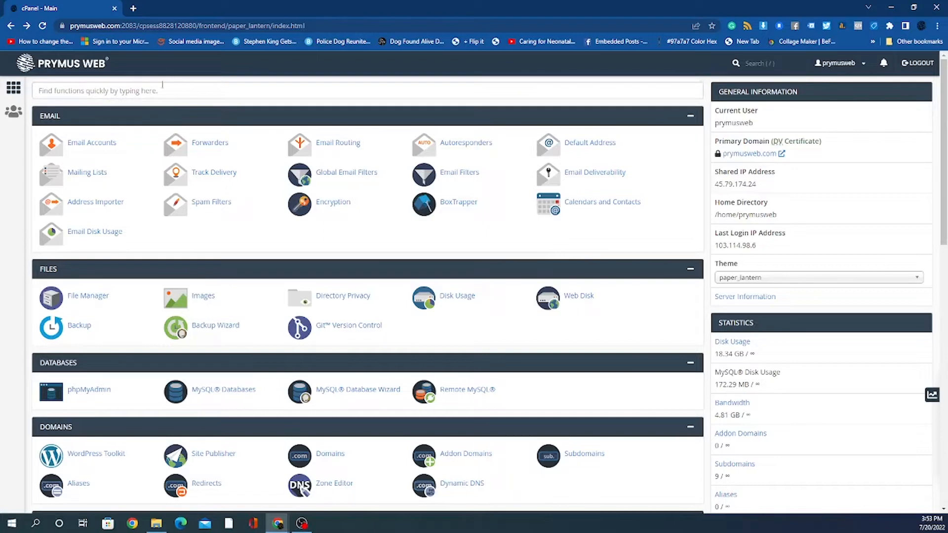
{"action": "left_click", "coordinate": [161, 89]}
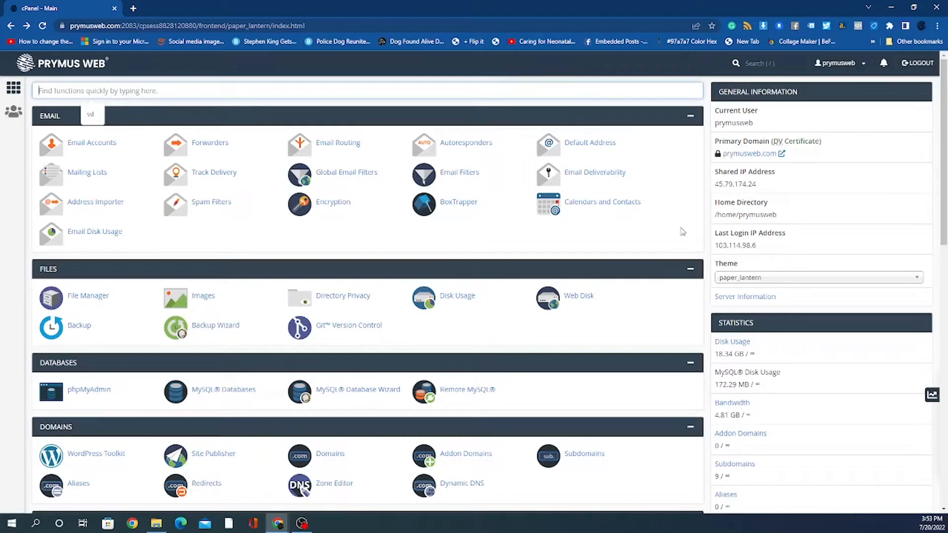
{"action": "left_click", "coordinate": [713, 211]}
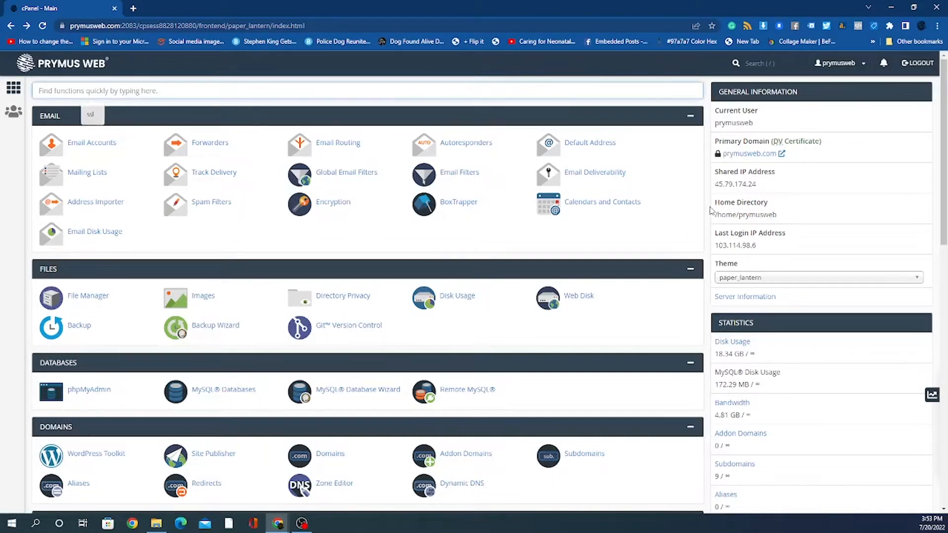
{"action": "scroll", "coordinate": [649, 249], "scroll_direction": "down", "scroll_amount": 2}
{"action": "scroll", "coordinate": [645, 249], "scroll_direction": "up", "scroll_amount": 3}
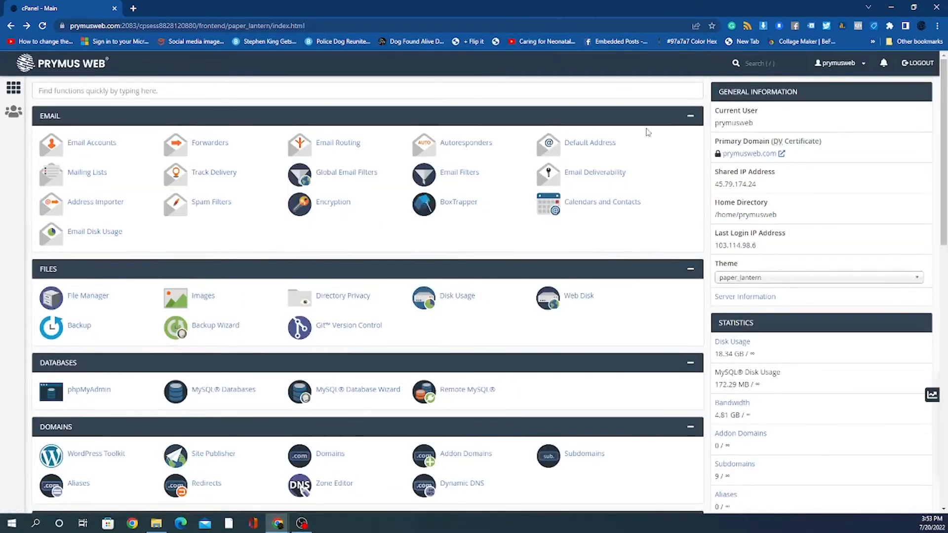
Step: Switch the cPanel theme to jupiter, log back in, and revert to paper_lantern
{"action": "left_click", "coordinate": [784, 278]}
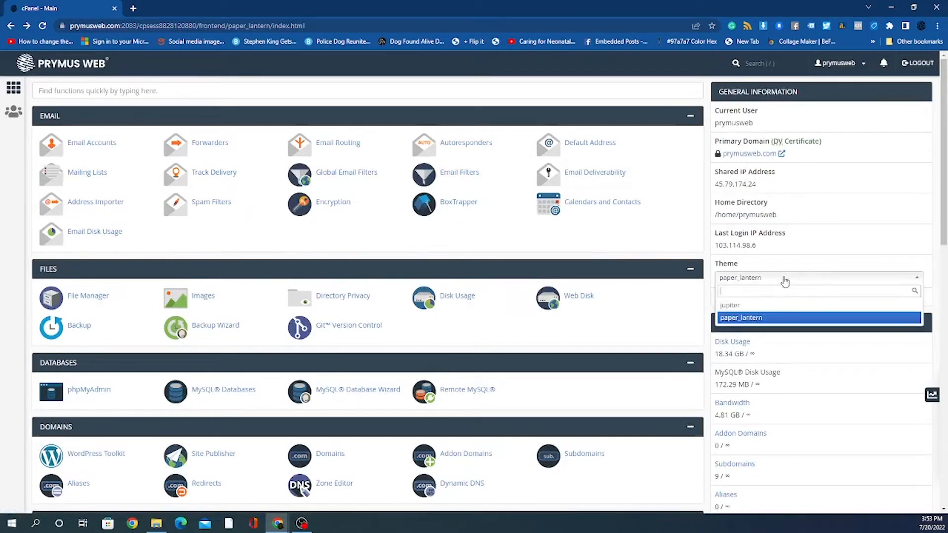
{"action": "left_click", "coordinate": [774, 306]}
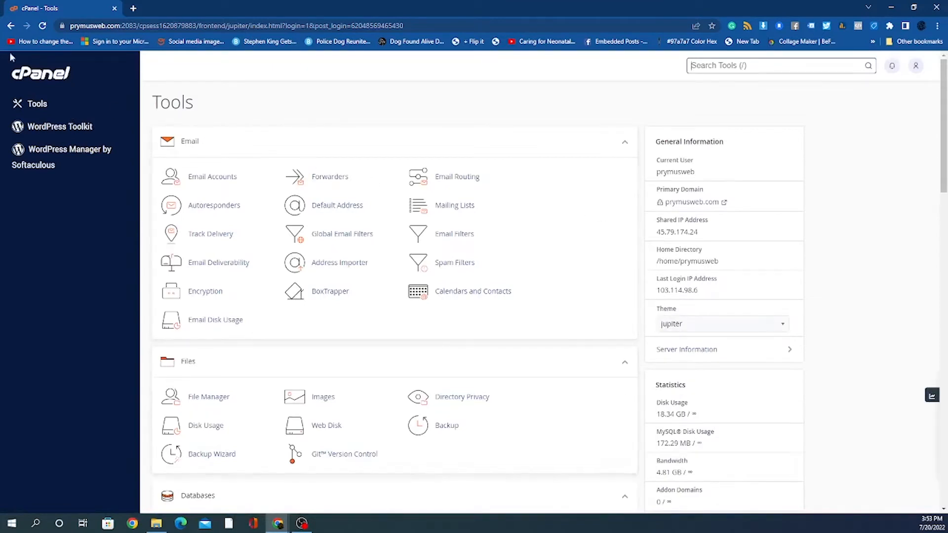
{"action": "left_click", "coordinate": [11, 26]}
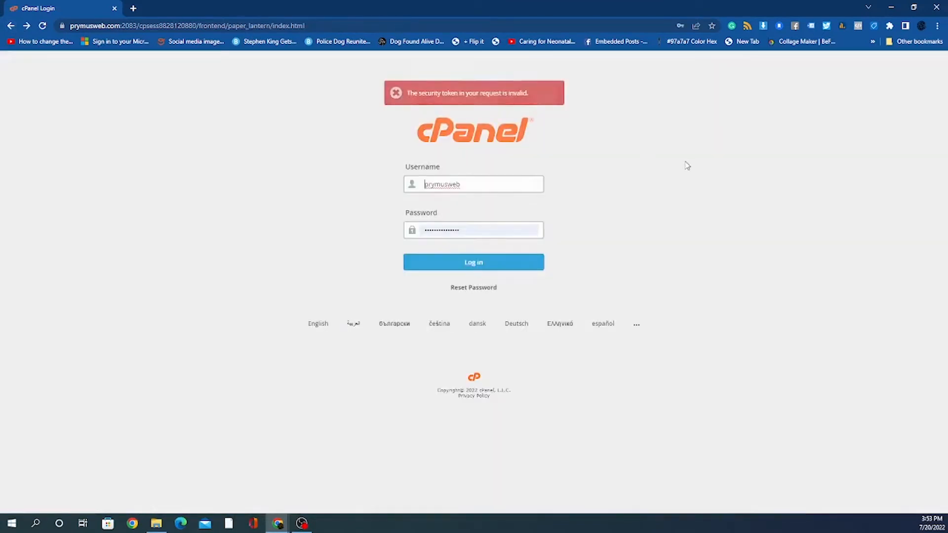
{"action": "left_click", "coordinate": [474, 263]}
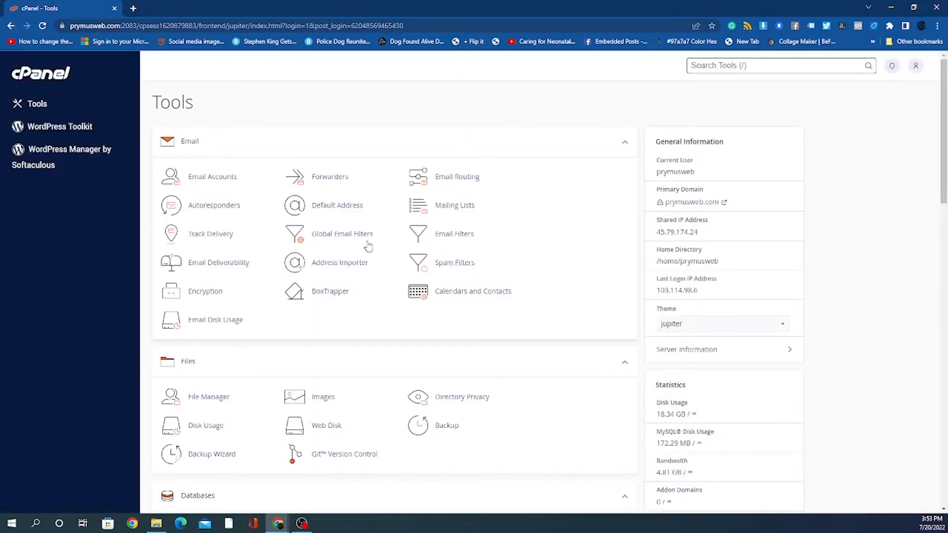
{"action": "left_click", "coordinate": [684, 328]}
{"action": "left_click", "coordinate": [691, 368]}
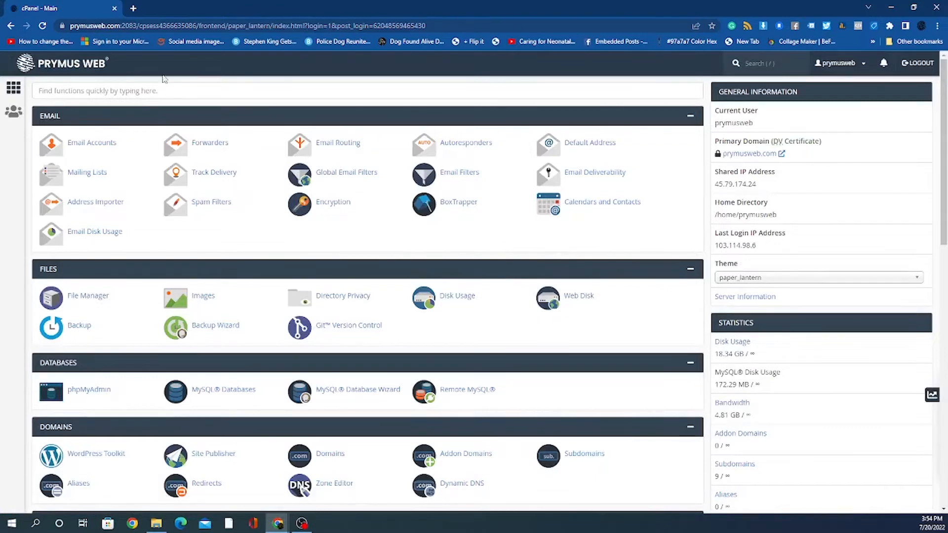
Step: Search cPanel functions for 'soft' and open Softaculous Apps Installer
{"action": "left_click", "coordinate": [149, 92]}
{"action": "type", "text": "s"}
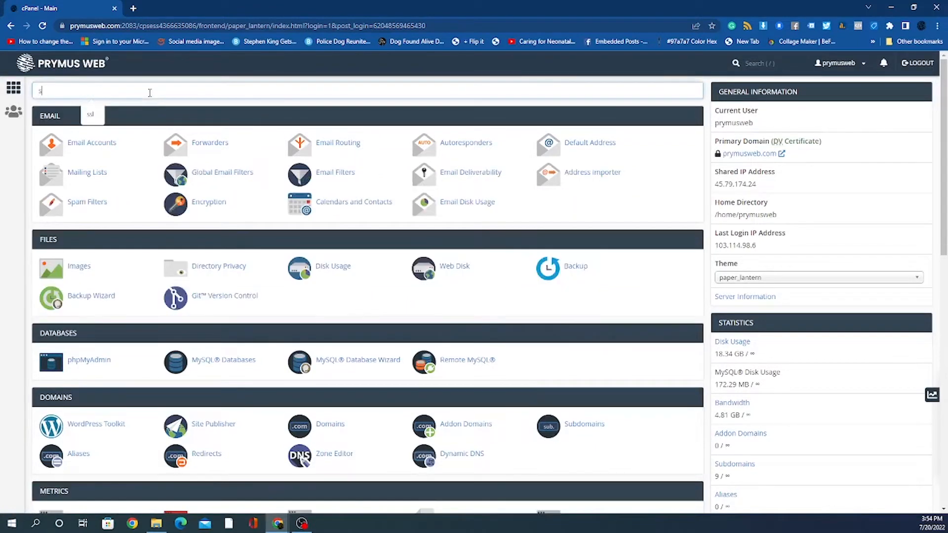
{"action": "type", "text": "oft"}
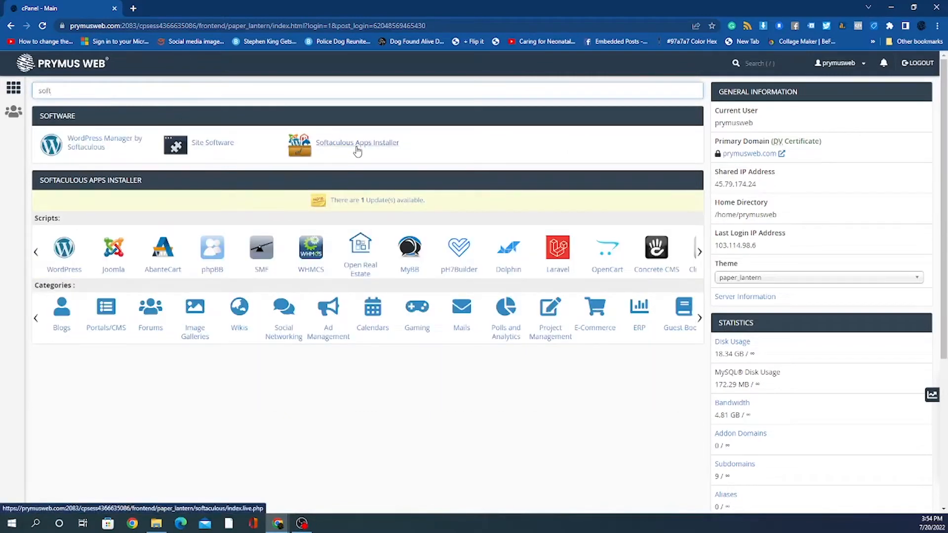
{"action": "left_click", "coordinate": [356, 148]}
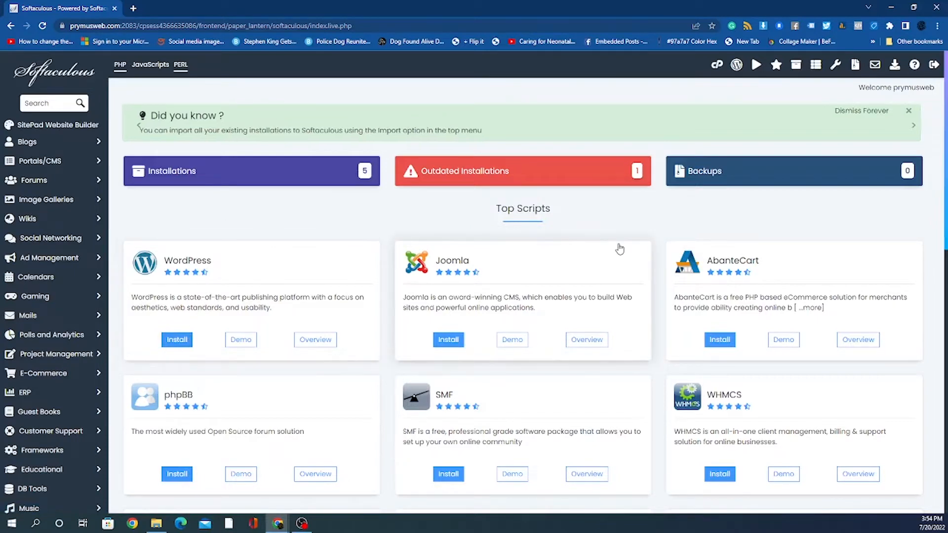
Step: Browse Top Scripts, then expand Portals/CMS to list Joomla, Concrete CMS, MODX and Drupal
{"action": "scroll", "coordinate": [617, 247], "scroll_direction": "down", "scroll_amount": 4}
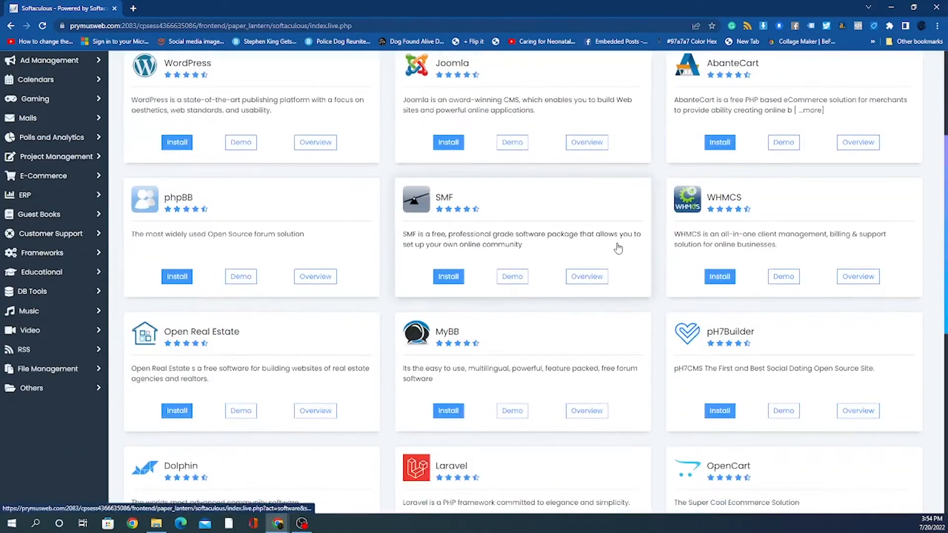
{"action": "scroll", "coordinate": [617, 247], "scroll_direction": "down", "scroll_amount": 7}
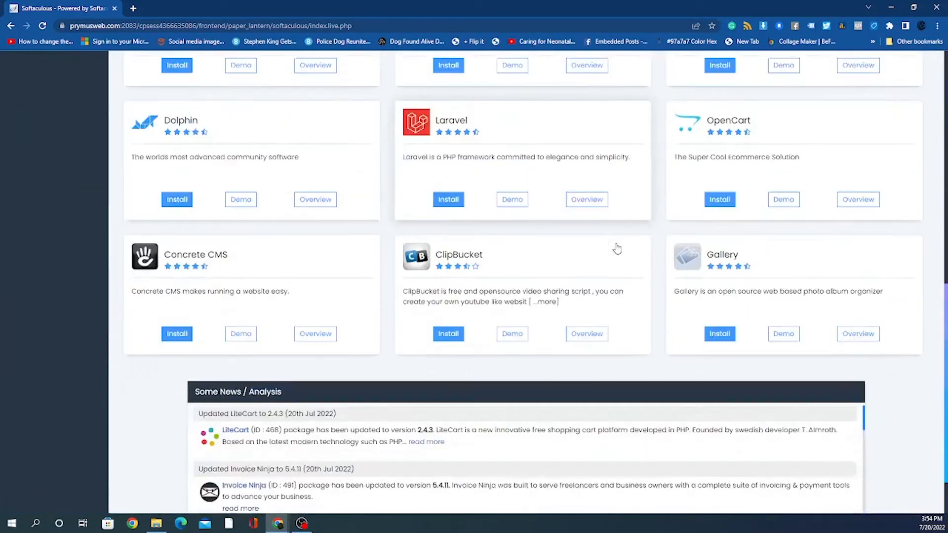
{"action": "scroll", "coordinate": [617, 249], "scroll_direction": "up", "scroll_amount": 11}
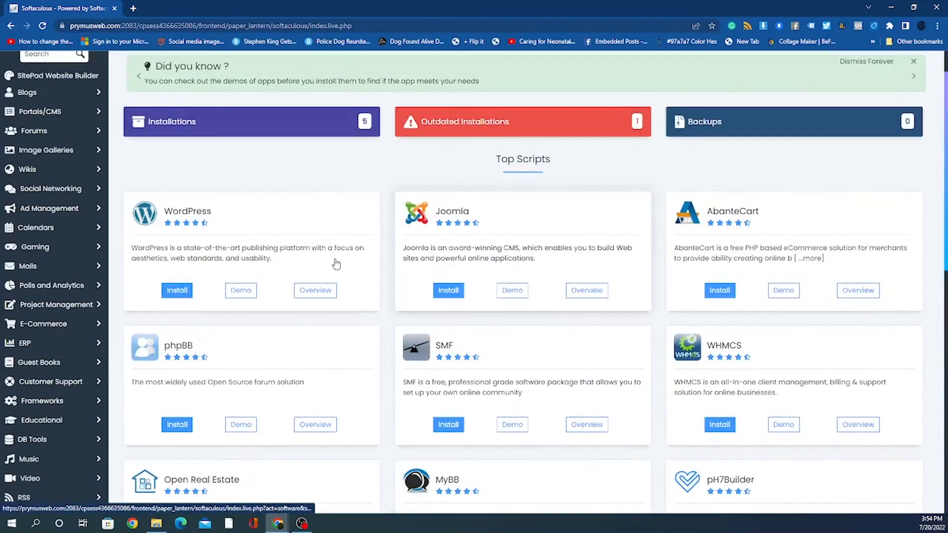
{"action": "scroll", "coordinate": [295, 256], "scroll_direction": "up", "scroll_amount": 1}
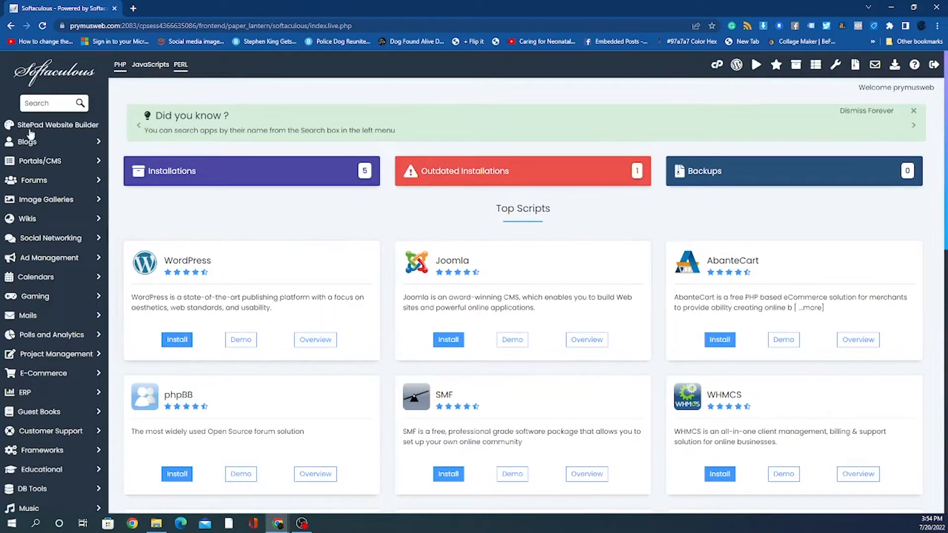
{"action": "left_click", "coordinate": [101, 162]}
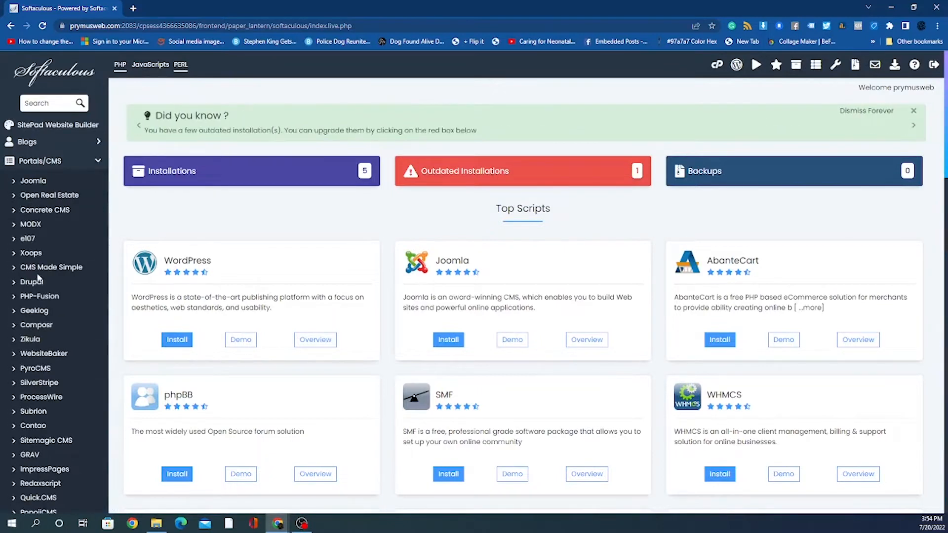
{"action": "scroll", "coordinate": [45, 316], "scroll_direction": "down", "scroll_amount": 1}
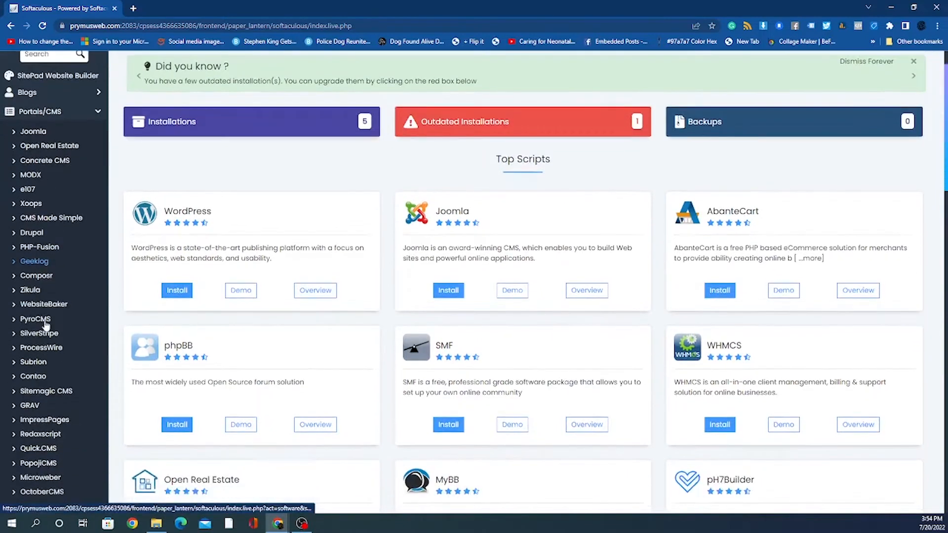
{"action": "scroll", "coordinate": [45, 324], "scroll_direction": "down", "scroll_amount": 6}
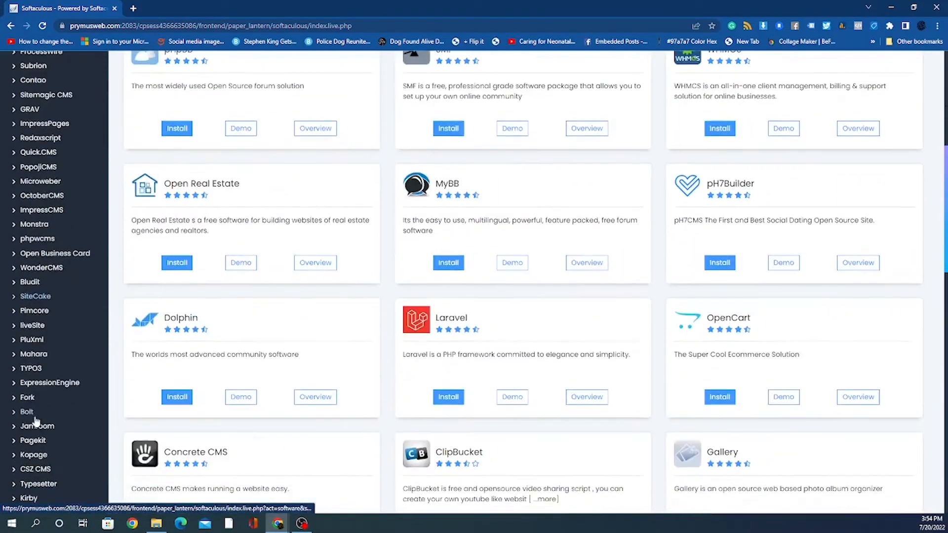
{"action": "scroll", "coordinate": [30, 456], "scroll_direction": "down", "scroll_amount": 4}
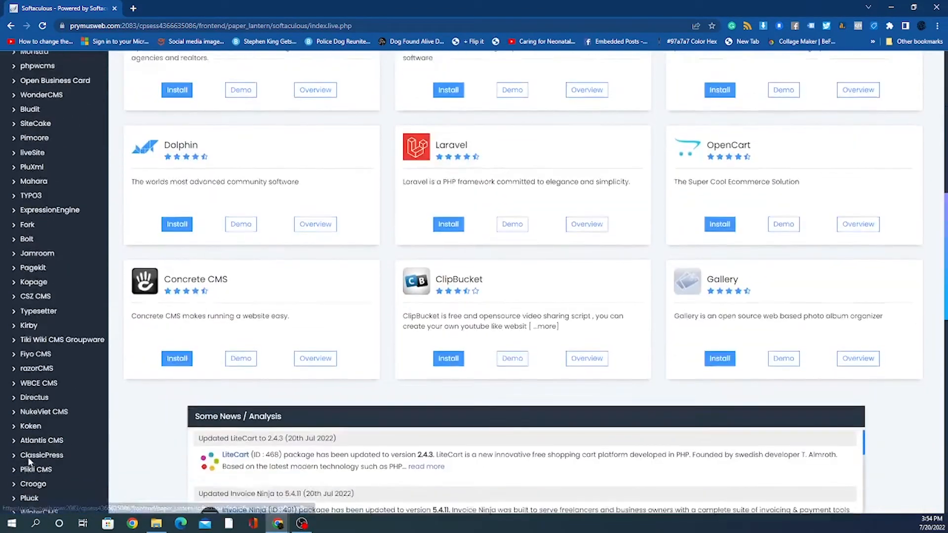
{"action": "scroll", "coordinate": [29, 461], "scroll_direction": "down", "scroll_amount": 5}
{"action": "scroll", "coordinate": [42, 418], "scroll_direction": "up", "scroll_amount": 4}
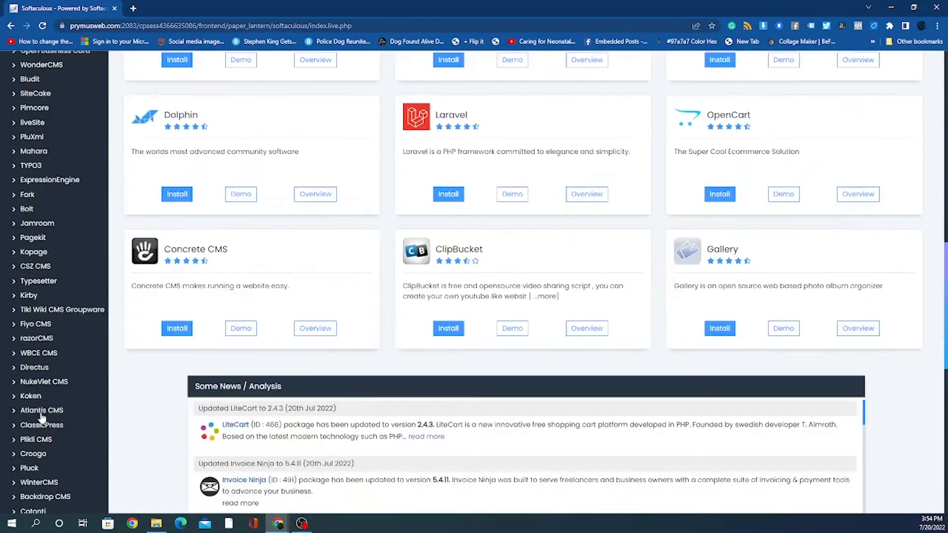
{"action": "scroll", "coordinate": [45, 402], "scroll_direction": "up", "scroll_amount": 11}
{"action": "left_click", "coordinate": [50, 101]}
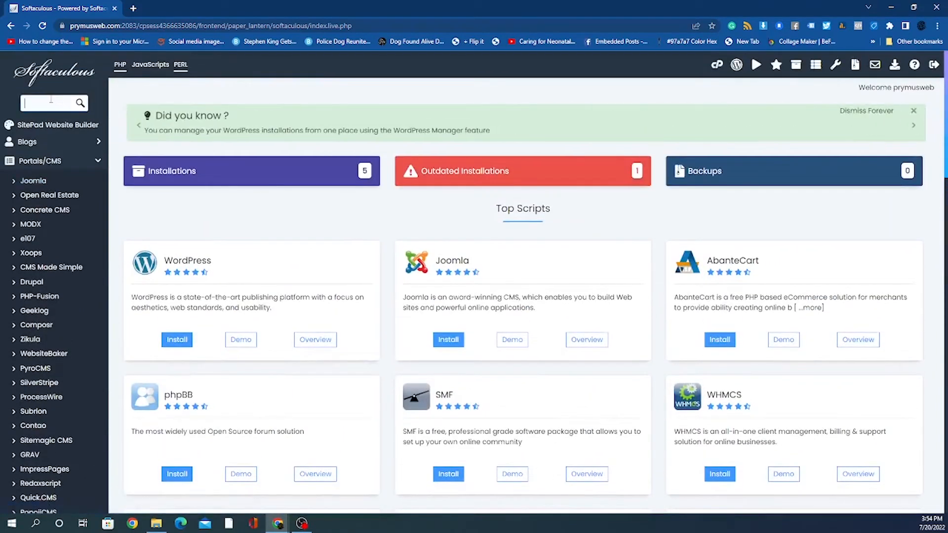
Step: Search scripts for 'wor', open WordPress under Blogs, then go back to the overview
{"action": "type", "text": "wor"}
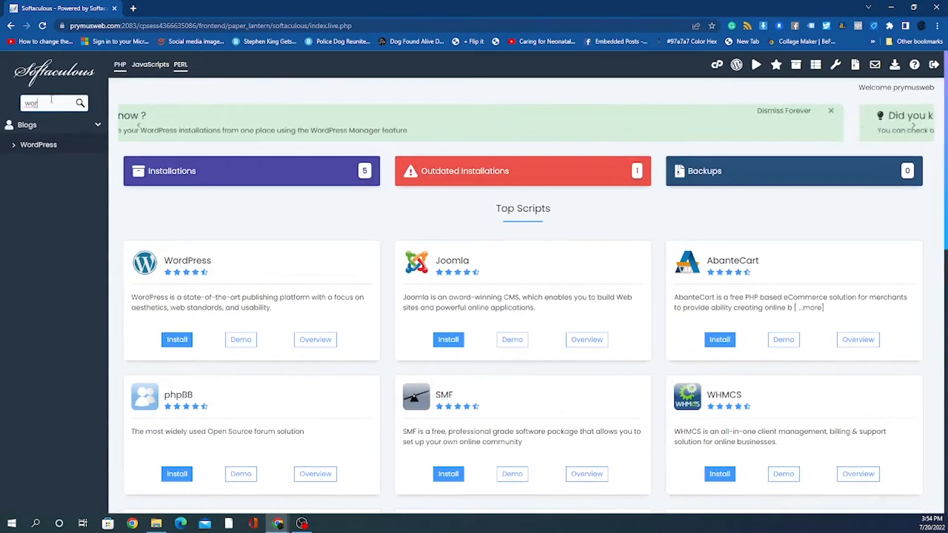
{"action": "left_click", "coordinate": [15, 149]}
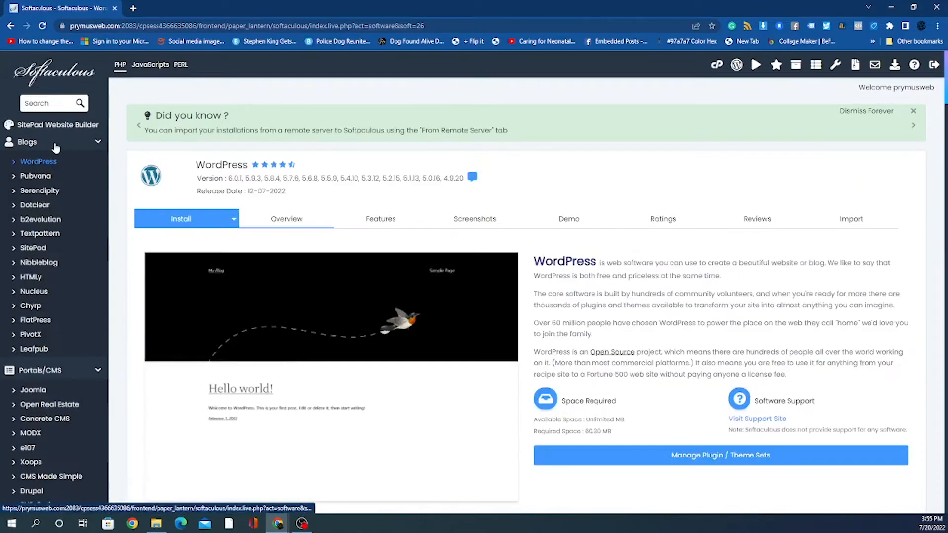
{"action": "left_click", "coordinate": [10, 25]}
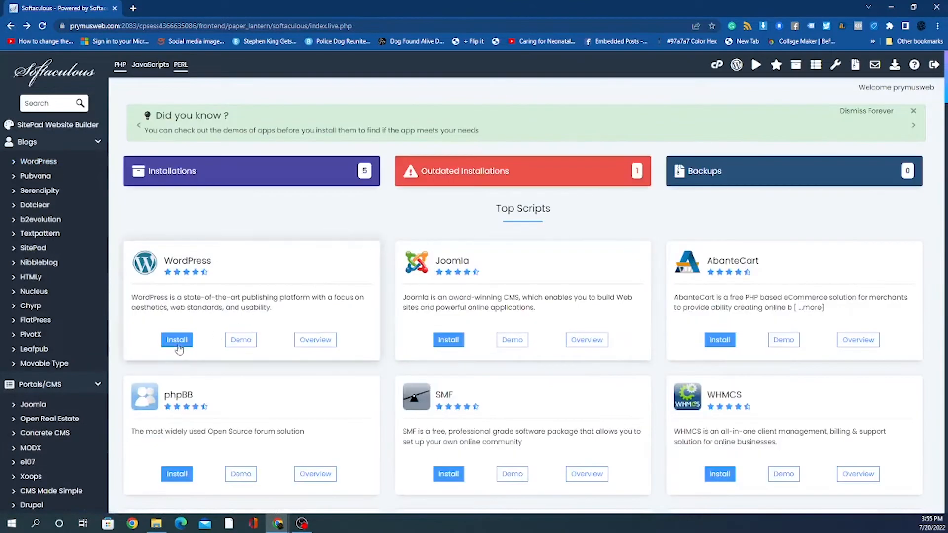
Step: Open the WordPress install form, choose demo2.prymusweb.com, and clear 'wp' from In Directory
{"action": "left_click", "coordinate": [328, 347]}
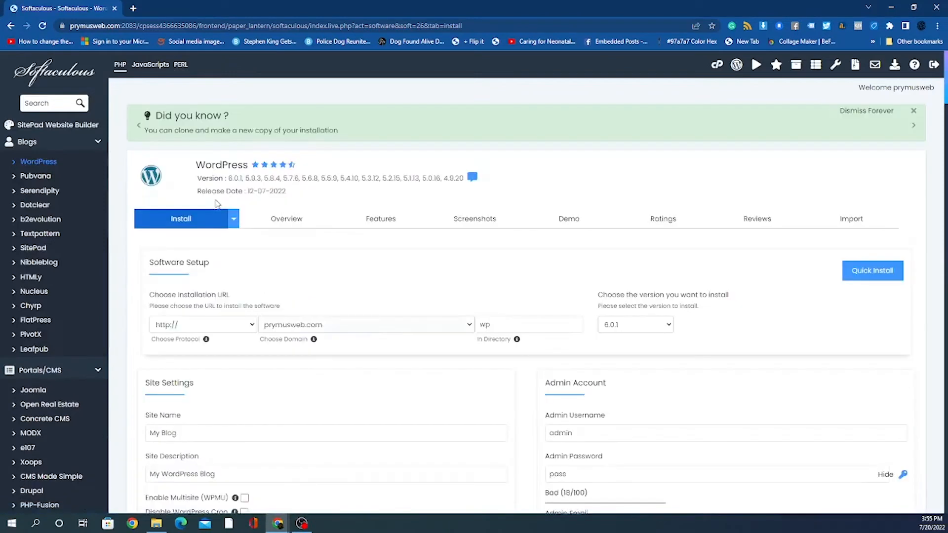
{"action": "left_click", "coordinate": [287, 326]}
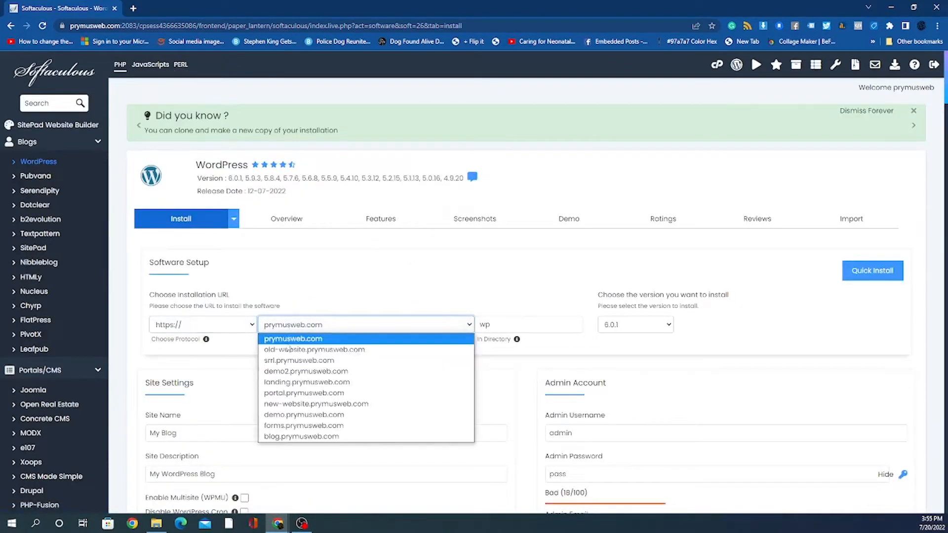
{"action": "left_click", "coordinate": [287, 371]}
{"action": "double_click", "coordinate": [508, 323]}
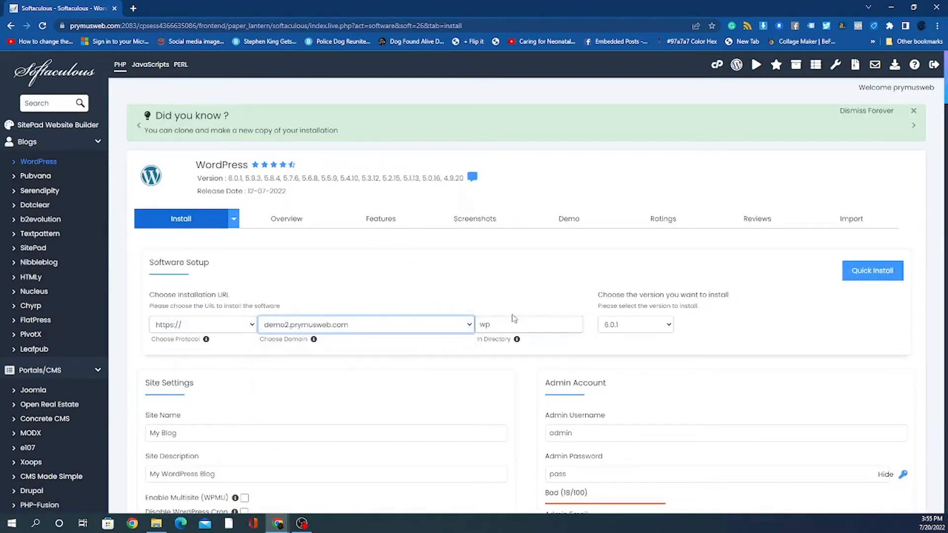
{"action": "key", "text": "BackSpace"}
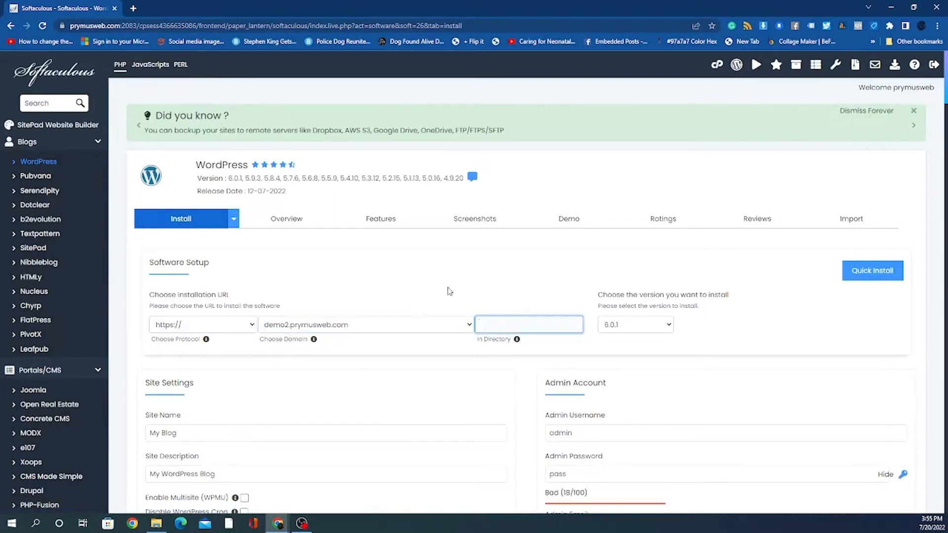
{"action": "left_click", "coordinate": [937, 425]}
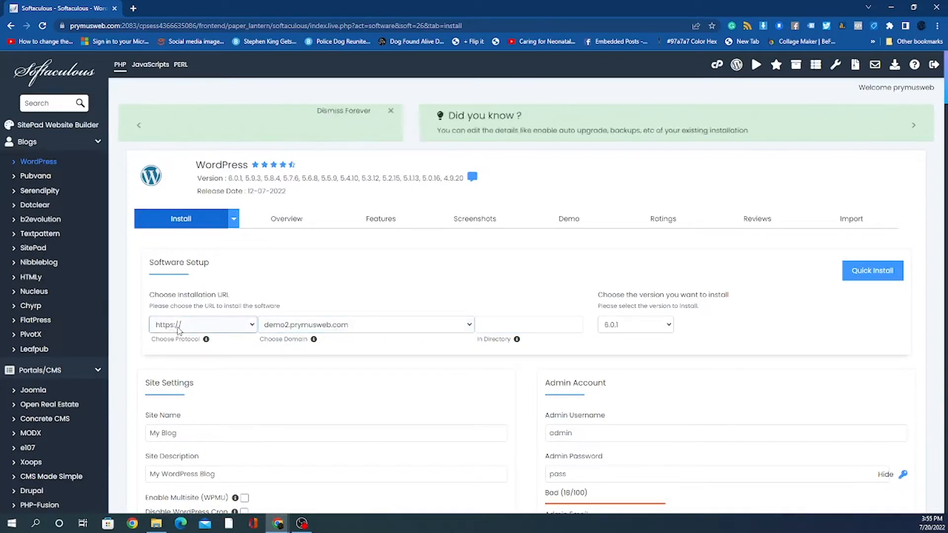
{"action": "left_click", "coordinate": [182, 331]}
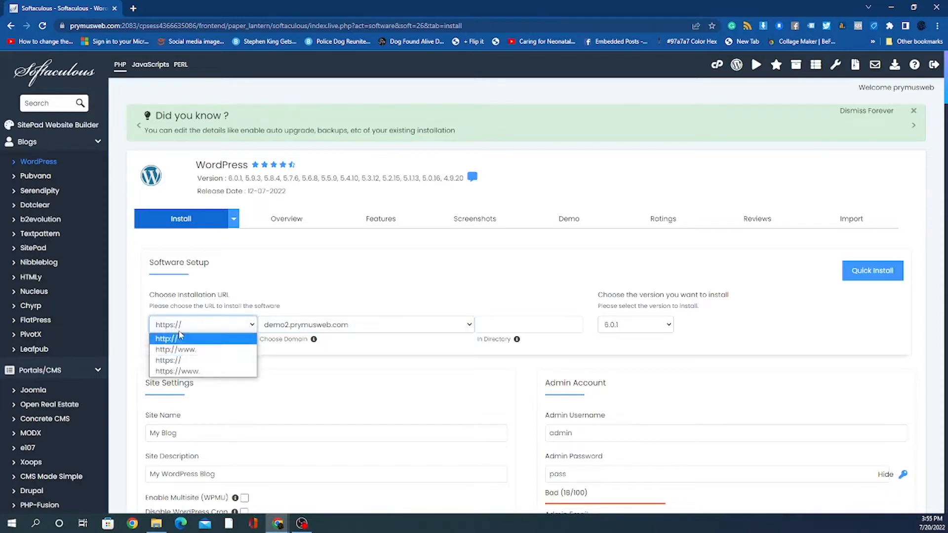
{"action": "left_click", "coordinate": [352, 293]}
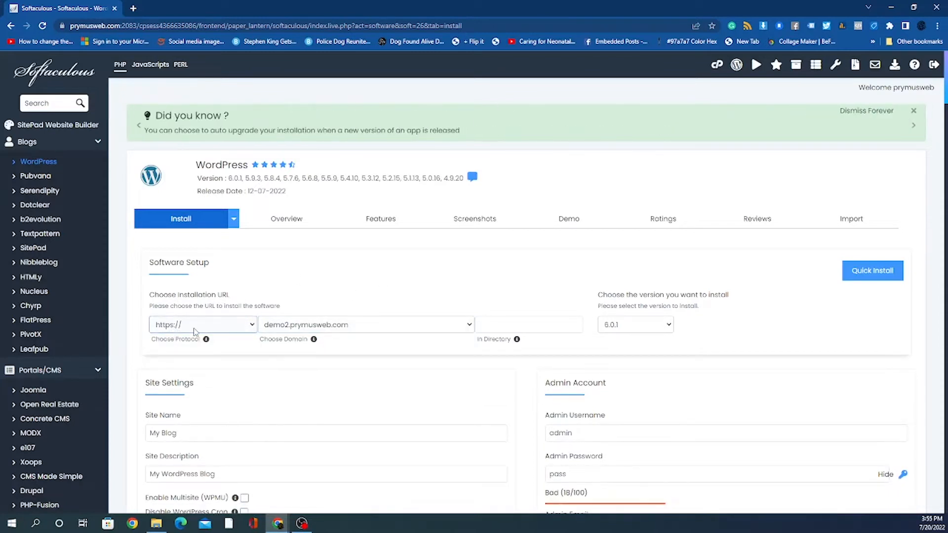
{"action": "left_click", "coordinate": [509, 328]}
{"action": "left_click", "coordinate": [815, 316]}
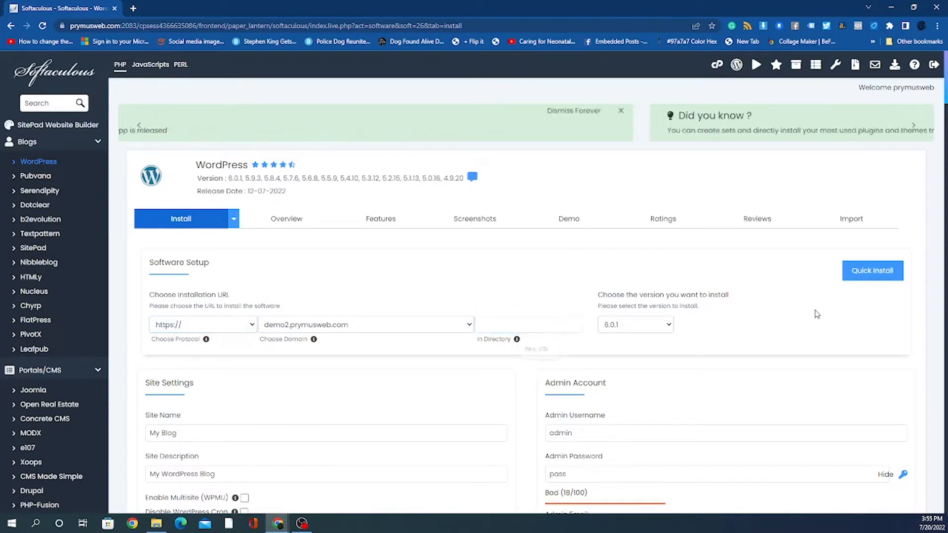
{"action": "left_click", "coordinate": [536, 328]}
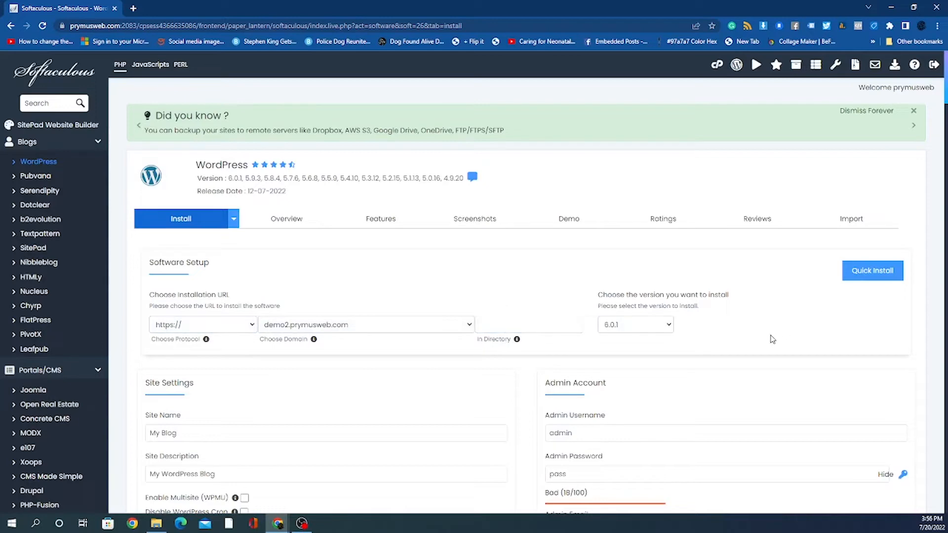
Step: Replace the weak default admin password with a strong generated one
{"action": "scroll", "coordinate": [769, 335], "scroll_direction": "down", "scroll_amount": 3}
{"action": "scroll", "coordinate": [769, 336], "scroll_direction": "down", "scroll_amount": 5}
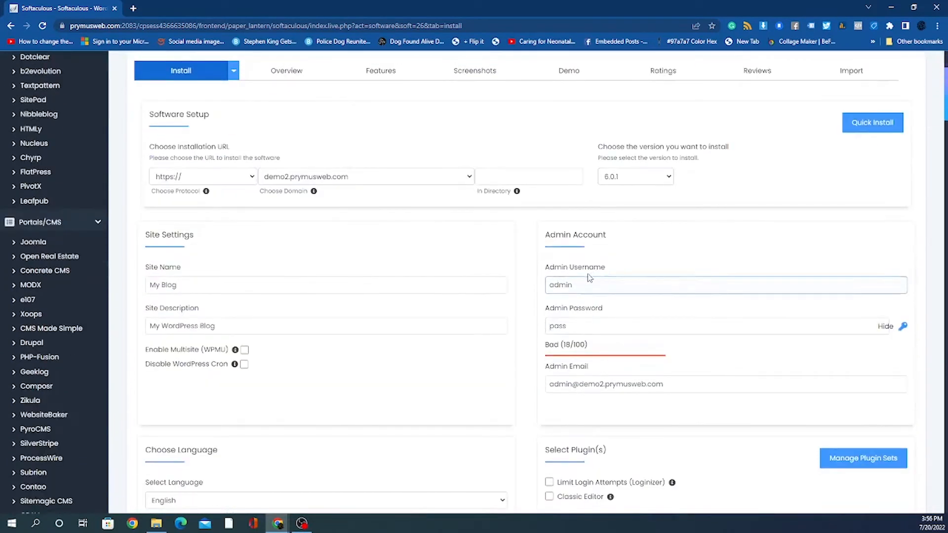
{"action": "double_click", "coordinate": [580, 324]}
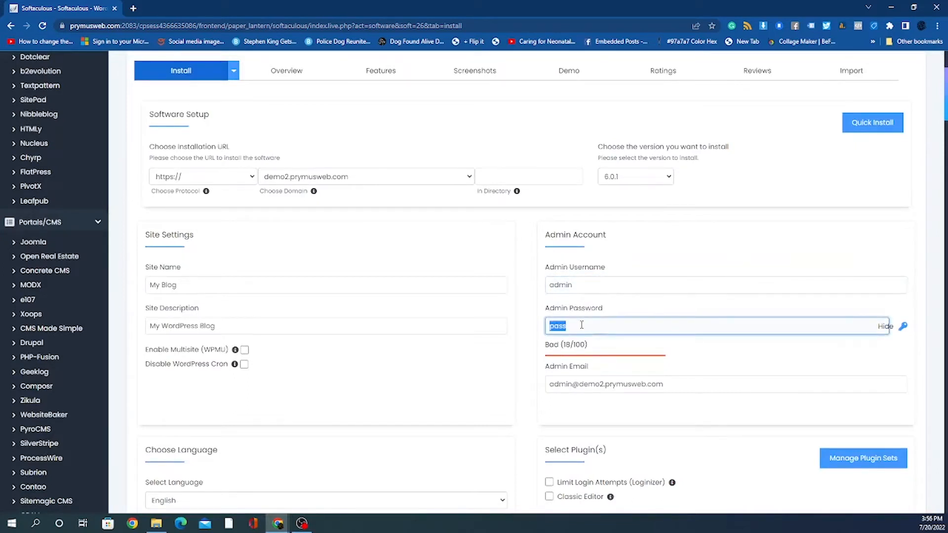
{"action": "left_click", "coordinate": [902, 328]}
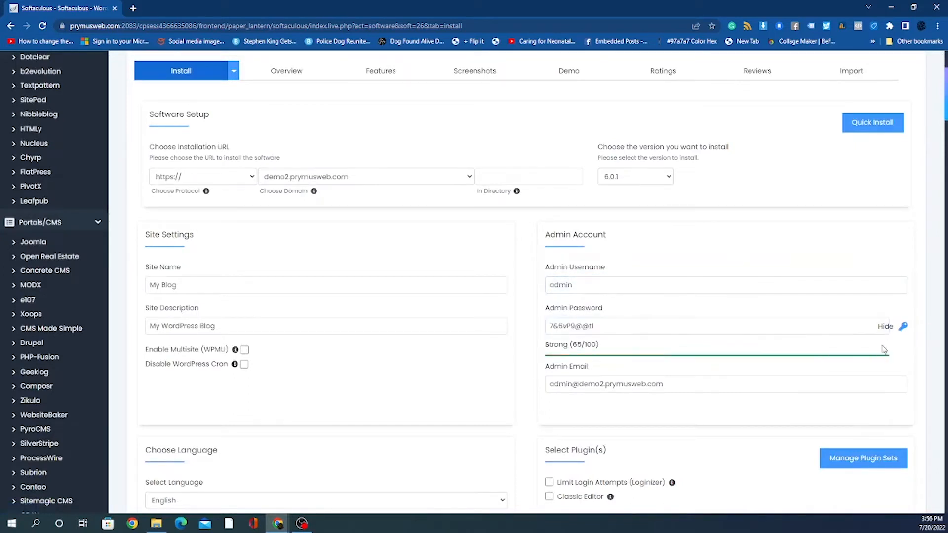
Step: Replace the default admin e-mail with the owner's own address from autofill
{"action": "triple_click", "coordinate": [636, 384]}
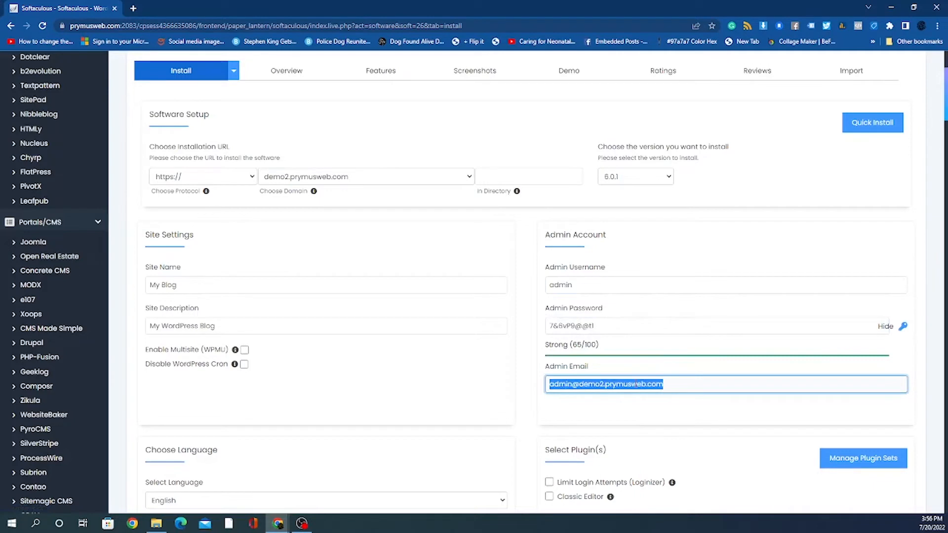
{"action": "type", "text": "g"}
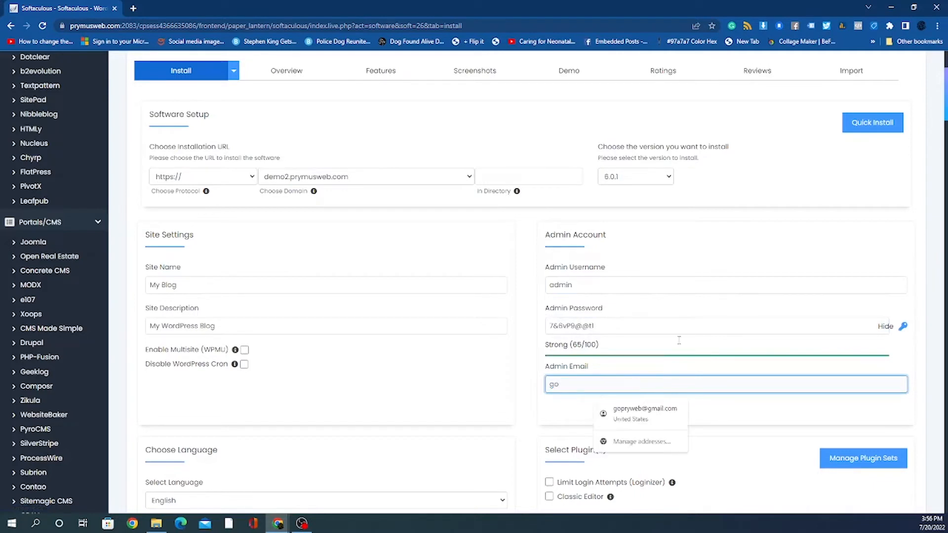
{"action": "type", "text": "o"}
{"action": "left_click", "coordinate": [662, 415]}
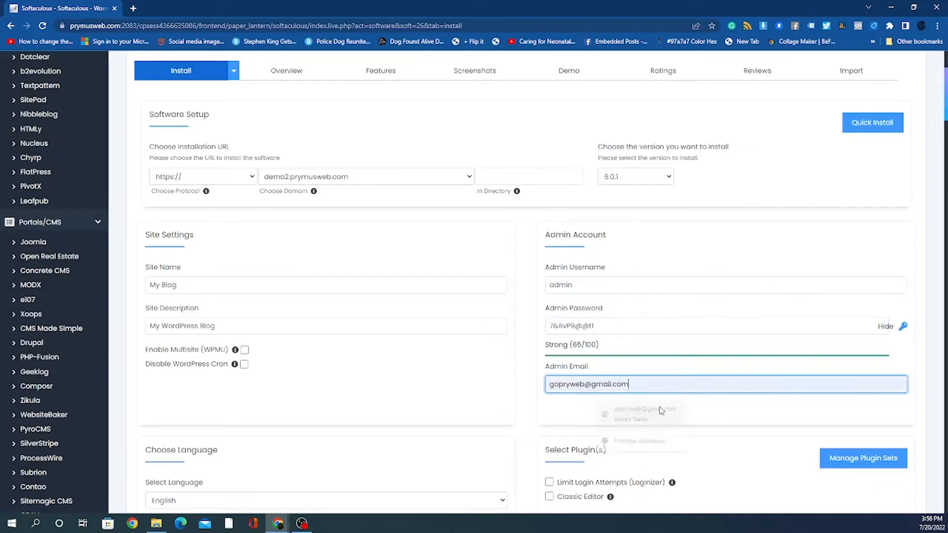
{"action": "triple_click", "coordinate": [219, 290]}
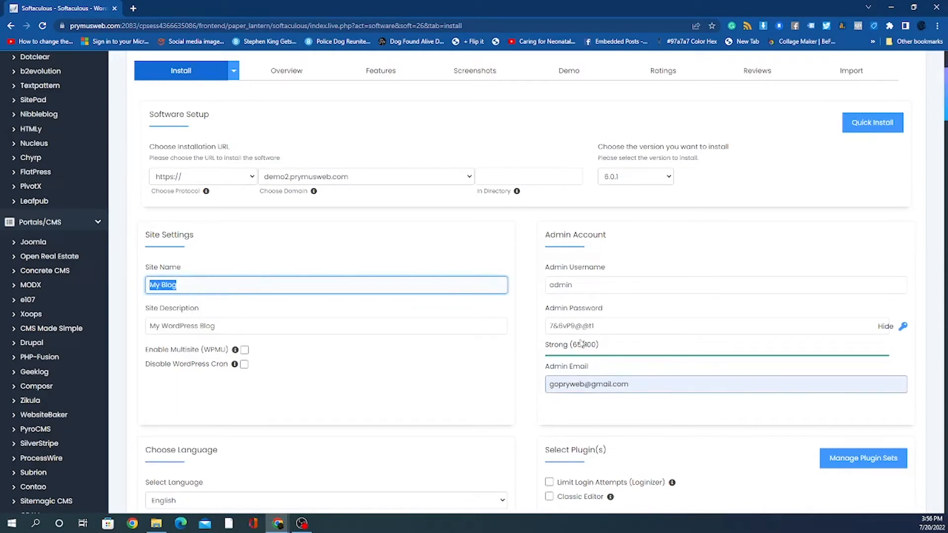
Step: Replace the site name 'My Blog' with 'Hawk Tennis Pro'
{"action": "left_click_drag", "start_coordinate": [150, 235], "coordinate": [180, 236]}
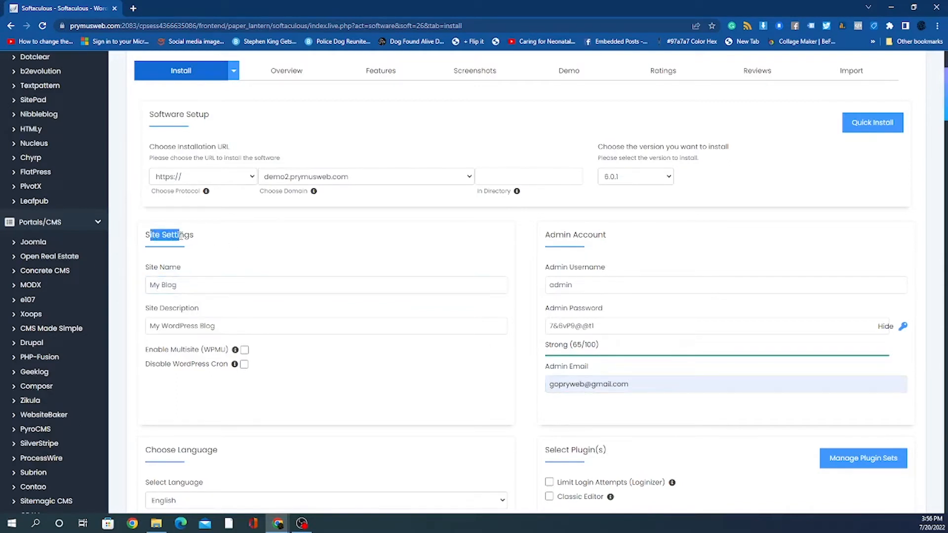
{"action": "double_click", "coordinate": [197, 291]}
{"action": "left_click", "coordinate": [197, 290]}
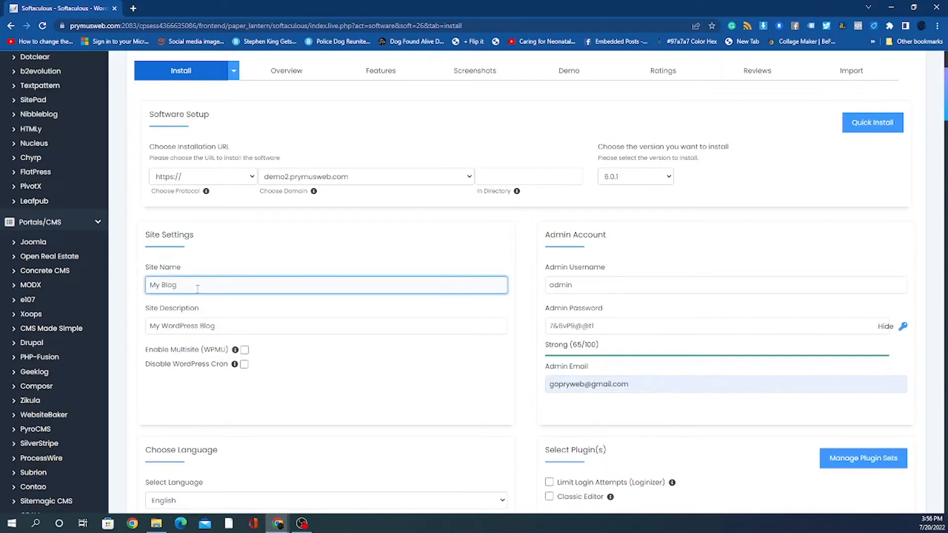
{"action": "left_click_drag", "start_coordinate": [198, 290], "coordinate": [123, 279]}
{"action": "type", "text": "H"}
{"action": "type", "text": "awk Tg"}
{"action": "type", "text": "nnis Pro"}
{"action": "left_click", "coordinate": [235, 327]}
{"action": "key", "text": "ctrl+a"}
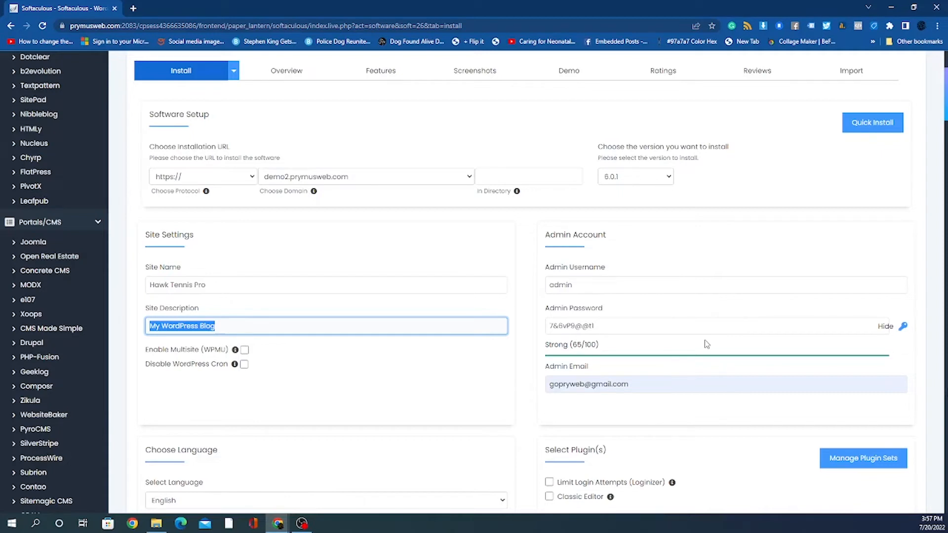
Step: Enter 'Tennis Shoes and More' as the site description
{"action": "type", "text": "Tennis"}
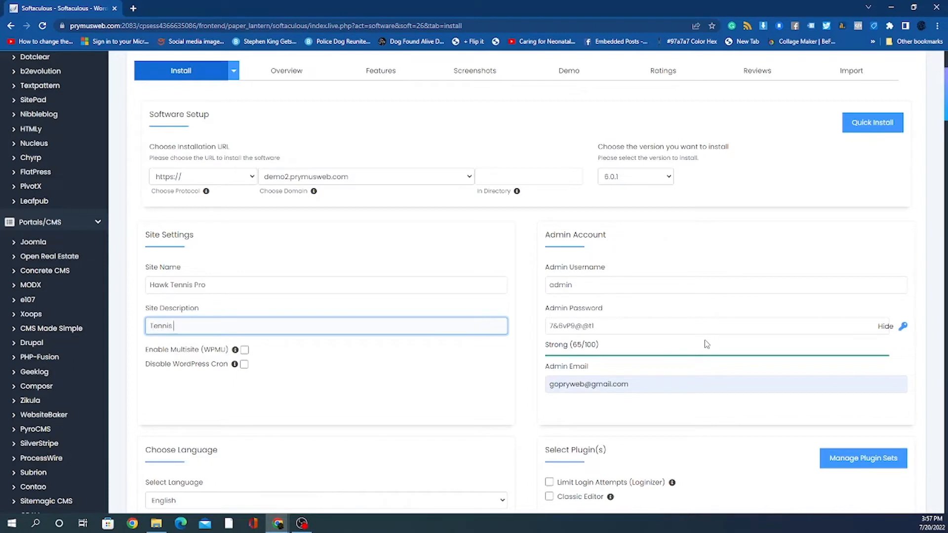
{"action": "type", "text": " Shoes and More"}
Step: Expand Advanced Options: database wp67, prefix wpwy_, Do not Auto Upgrade, Don't backup
{"action": "mouse_move", "coordinate": [236, 365]}
{"action": "scroll", "coordinate": [481, 360], "scroll_direction": "down", "scroll_amount": 1}
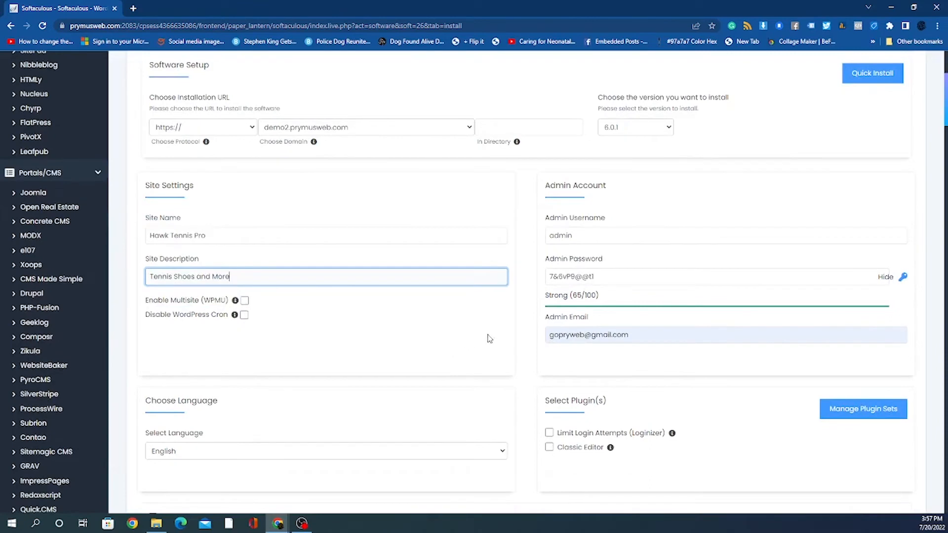
{"action": "scroll", "coordinate": [478, 346], "scroll_direction": "down", "scroll_amount": 2}
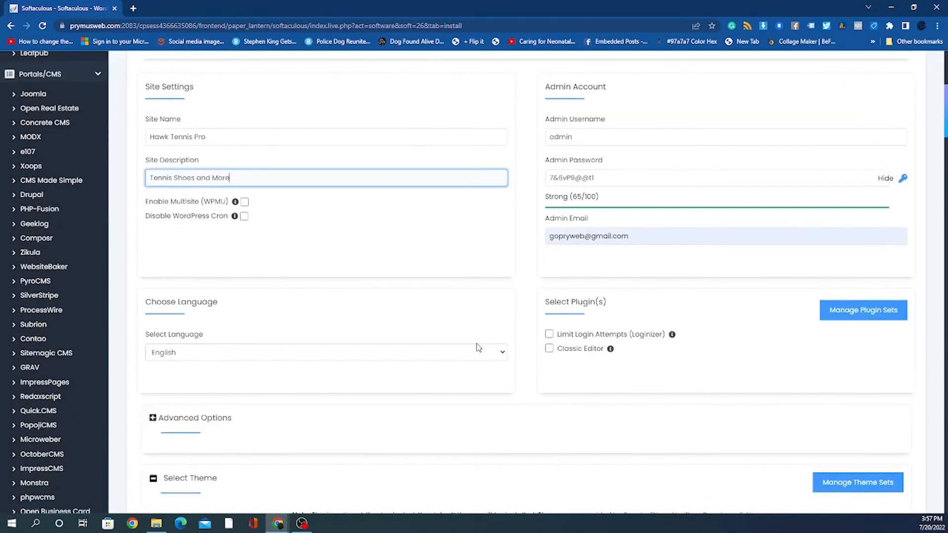
{"action": "scroll", "coordinate": [707, 346], "scroll_direction": "up", "scroll_amount": 2}
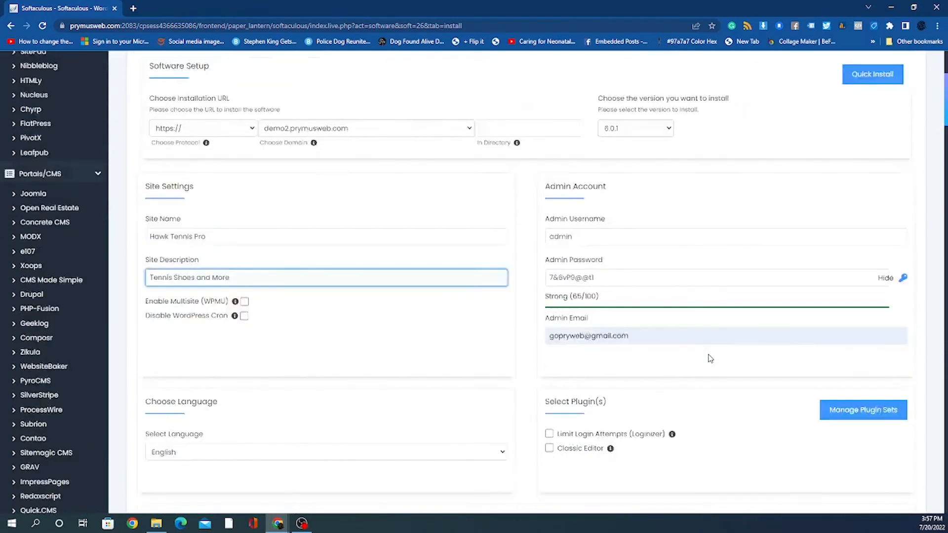
{"action": "scroll", "coordinate": [709, 358], "scroll_direction": "down", "scroll_amount": 2}
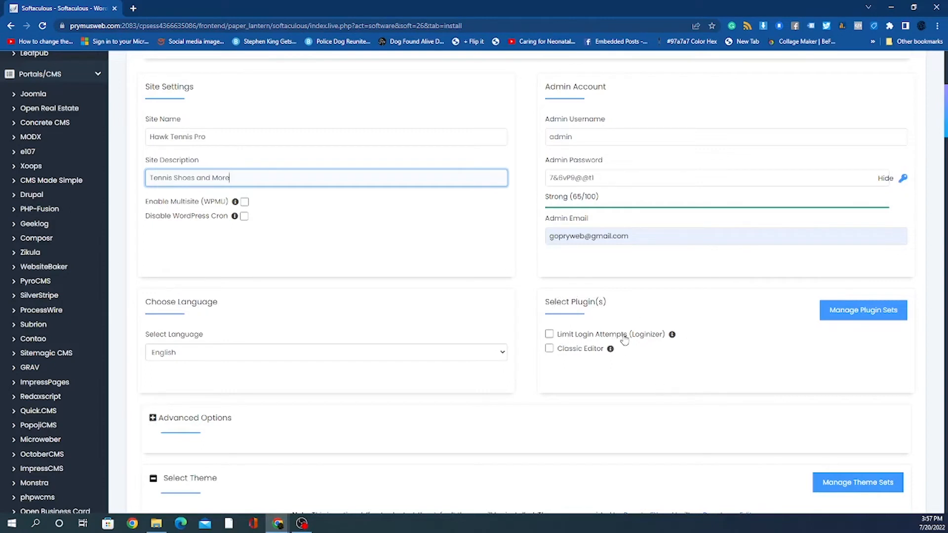
{"action": "scroll", "coordinate": [776, 345], "scroll_direction": "down", "scroll_amount": 2}
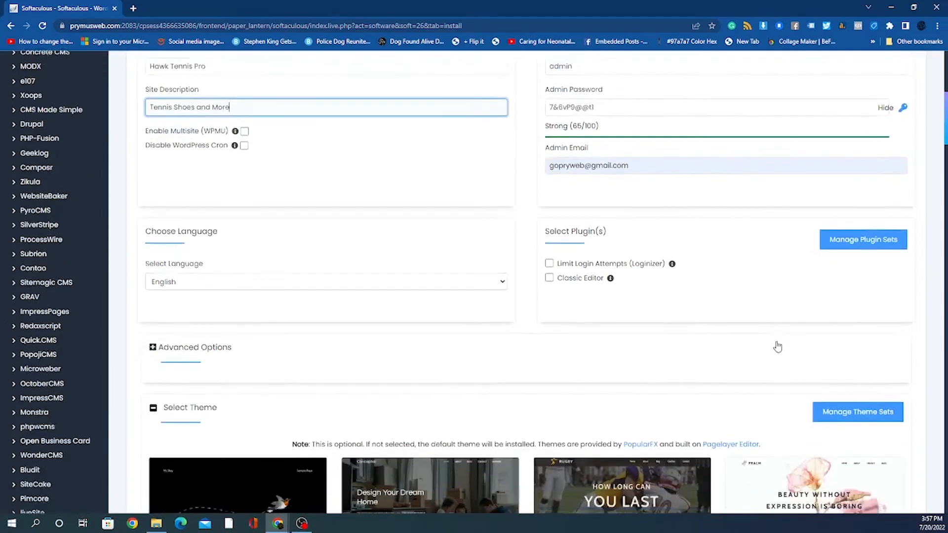
{"action": "left_click", "coordinate": [152, 325]}
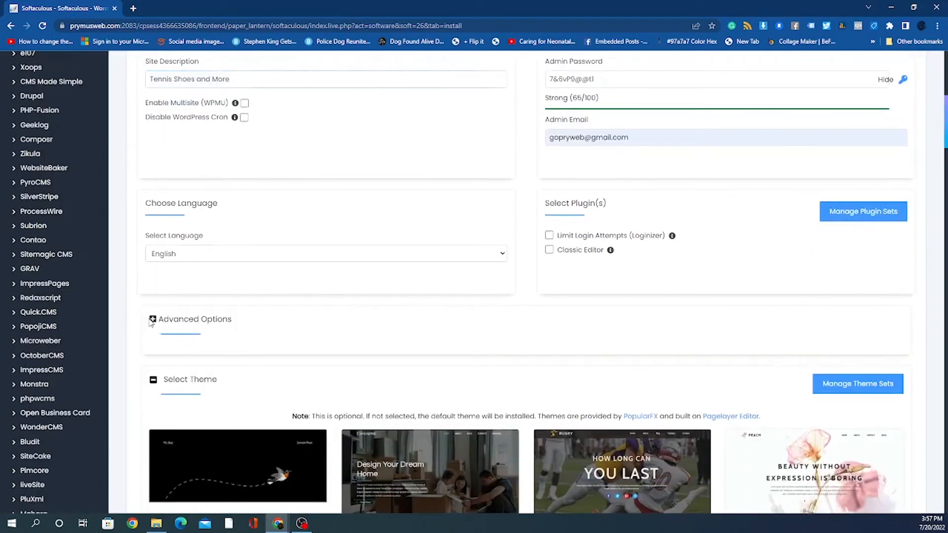
{"action": "left_click", "coordinate": [348, 372]}
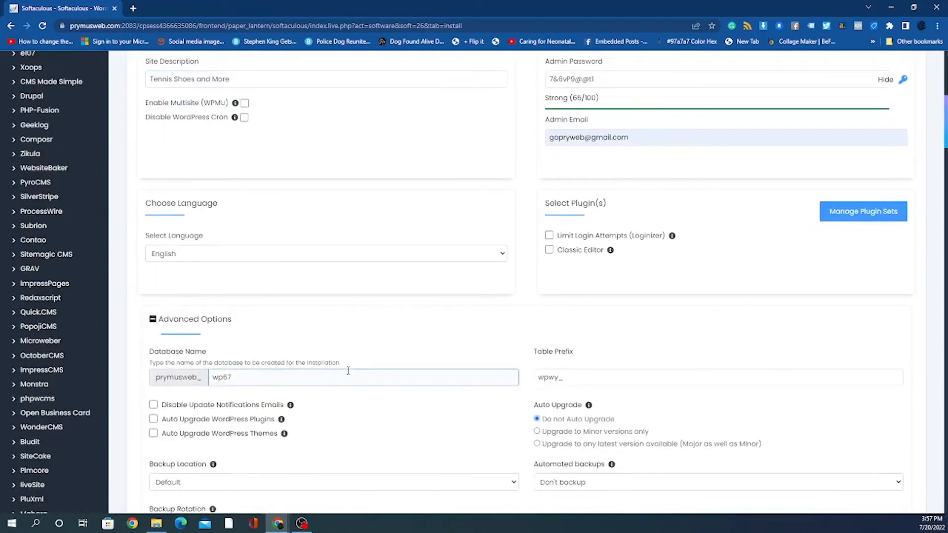
{"action": "scroll", "coordinate": [435, 374], "scroll_direction": "down", "scroll_amount": 1}
{"action": "scroll", "coordinate": [434, 375], "scroll_direction": "down", "scroll_amount": 2}
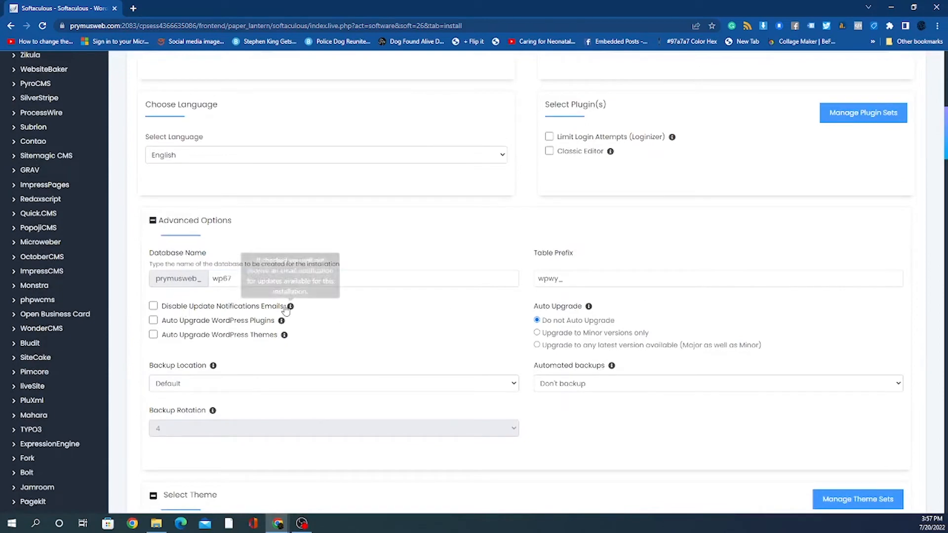
{"action": "left_click", "coordinate": [179, 243]}
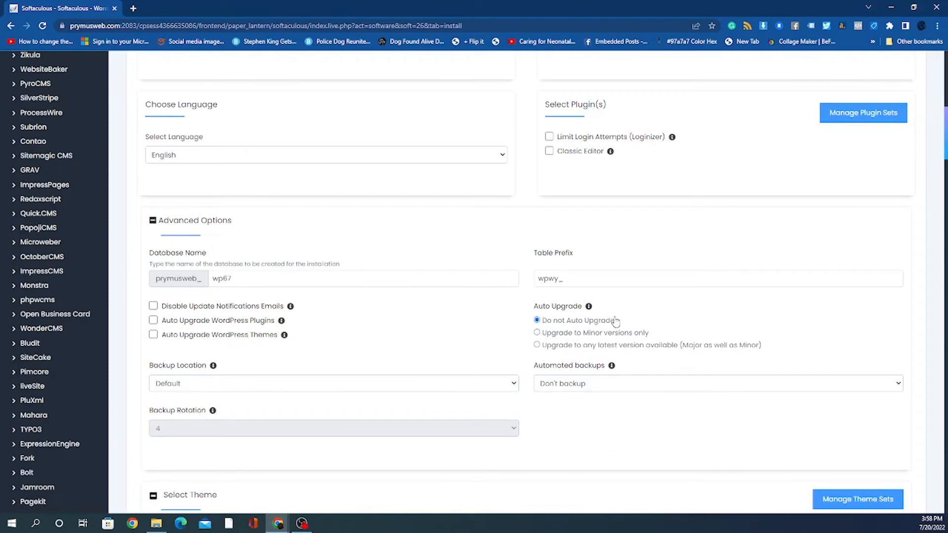
{"action": "left_click", "coordinate": [258, 280]}
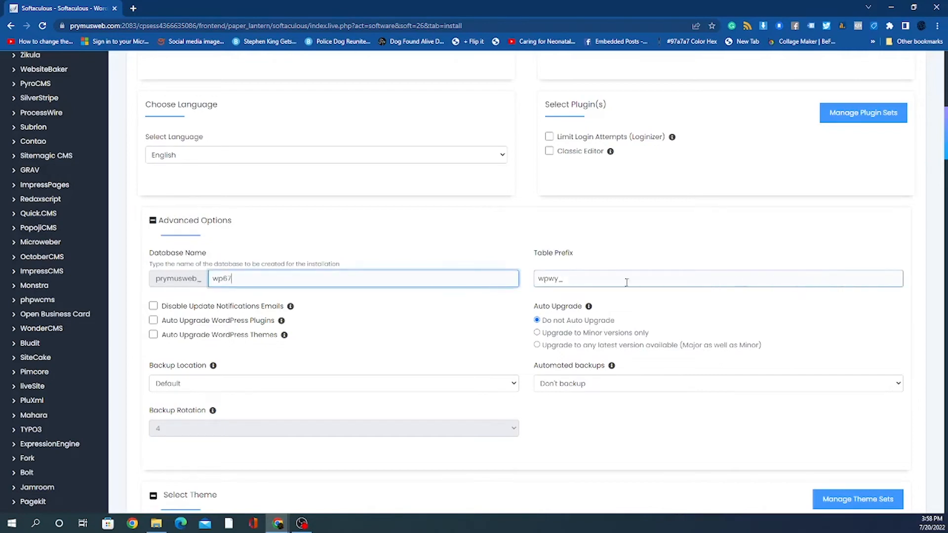
{"action": "left_click", "coordinate": [582, 282]}
{"action": "left_click", "coordinate": [366, 279]}
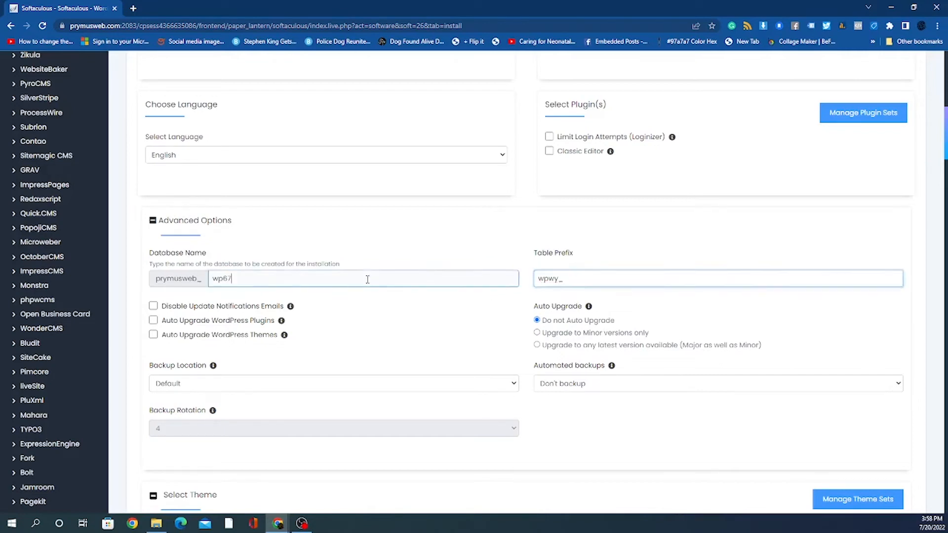
{"action": "scroll", "coordinate": [584, 381], "scroll_direction": "down", "scroll_amount": 2}
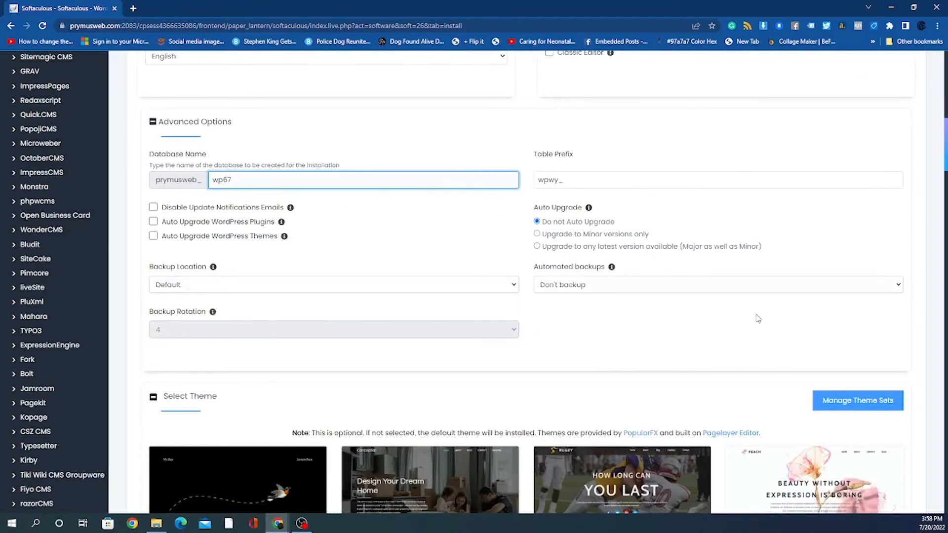
{"action": "scroll", "coordinate": [773, 388], "scroll_direction": "down", "scroll_amount": 3}
{"action": "scroll", "coordinate": [774, 388], "scroll_direction": "down", "scroll_amount": 3}
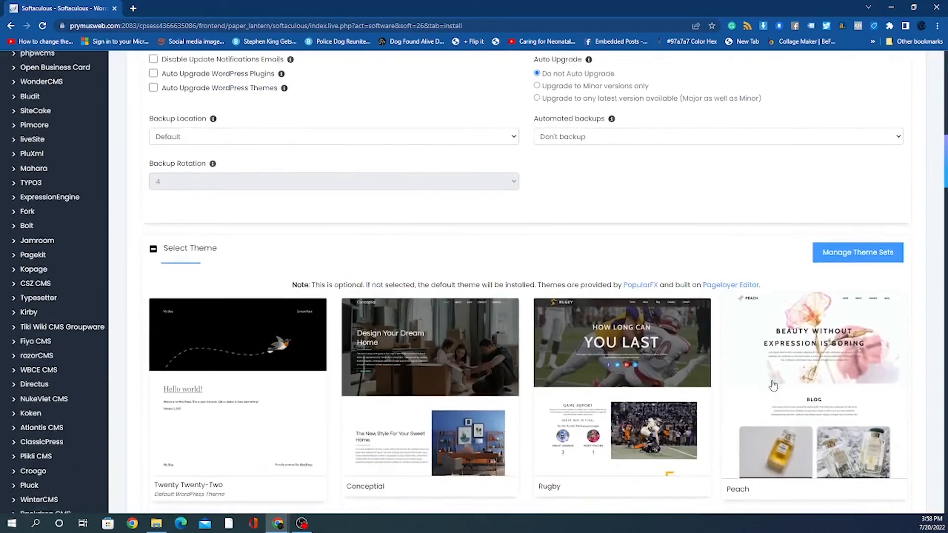
{"action": "scroll", "coordinate": [314, 154], "scroll_direction": "up", "scroll_amount": 4}
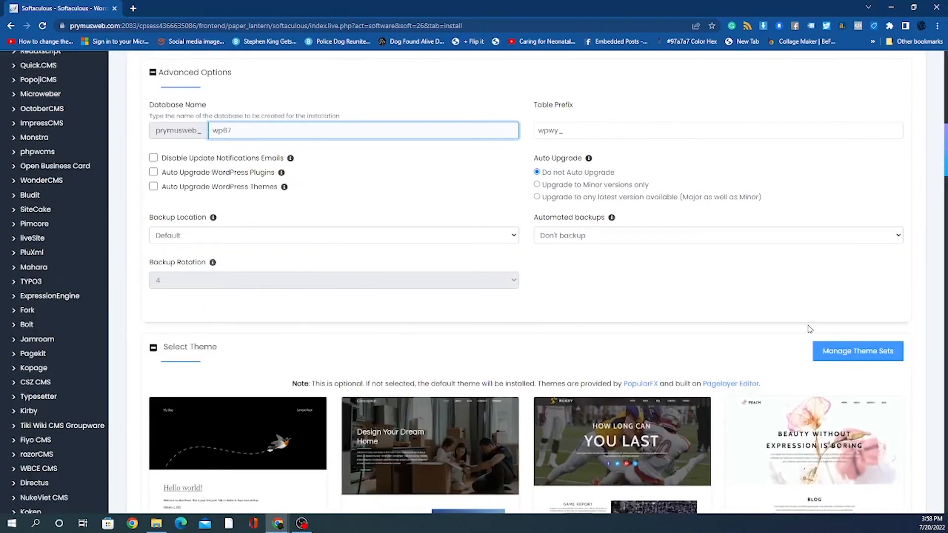
{"action": "scroll", "coordinate": [808, 328], "scroll_direction": "down", "scroll_amount": 2}
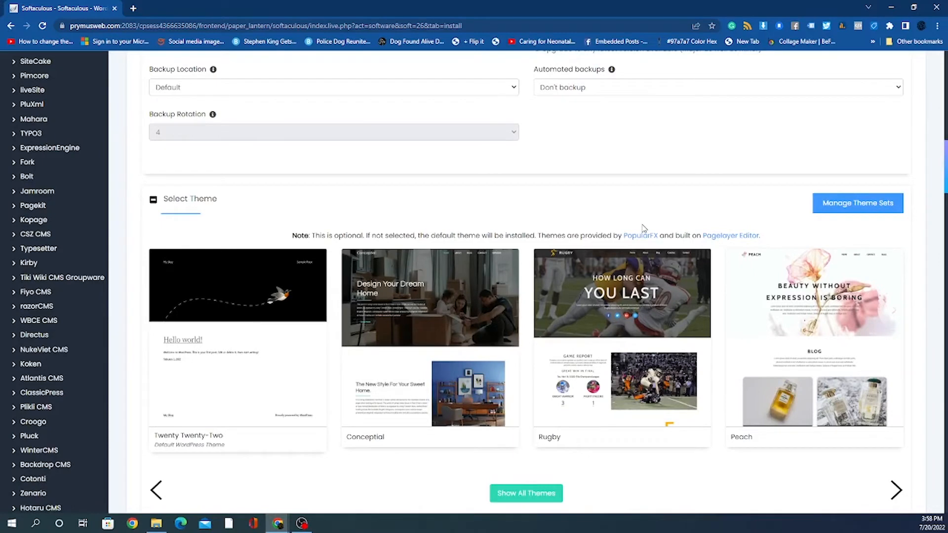
{"action": "scroll", "coordinate": [643, 228], "scroll_direction": "down", "scroll_amount": 1}
{"action": "scroll", "coordinate": [645, 230], "scroll_direction": "up", "scroll_amount": 1}
{"action": "scroll", "coordinate": [583, 264], "scroll_direction": "down", "scroll_amount": 1}
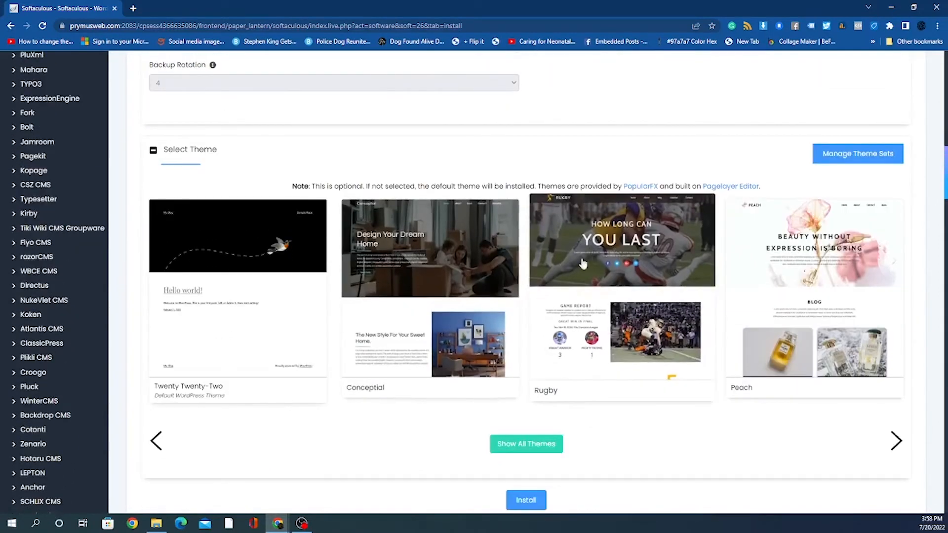
{"action": "scroll", "coordinate": [583, 264], "scroll_direction": "down", "scroll_amount": 2}
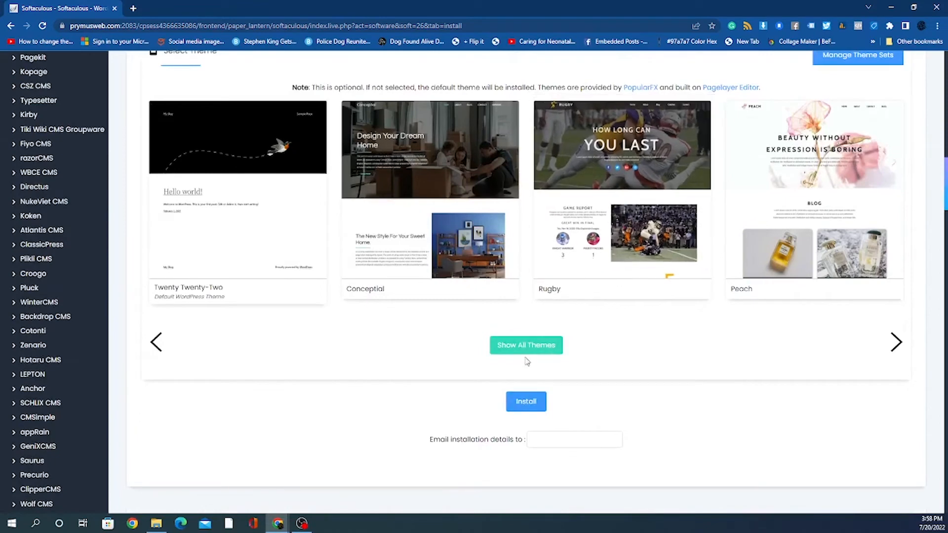
Step: Fill in the installation-details e-mail with the saved address from autofill
{"action": "left_click", "coordinate": [545, 441]}
{"action": "left_click", "coordinate": [382, 444]}
{"action": "left_click", "coordinate": [602, 440]}
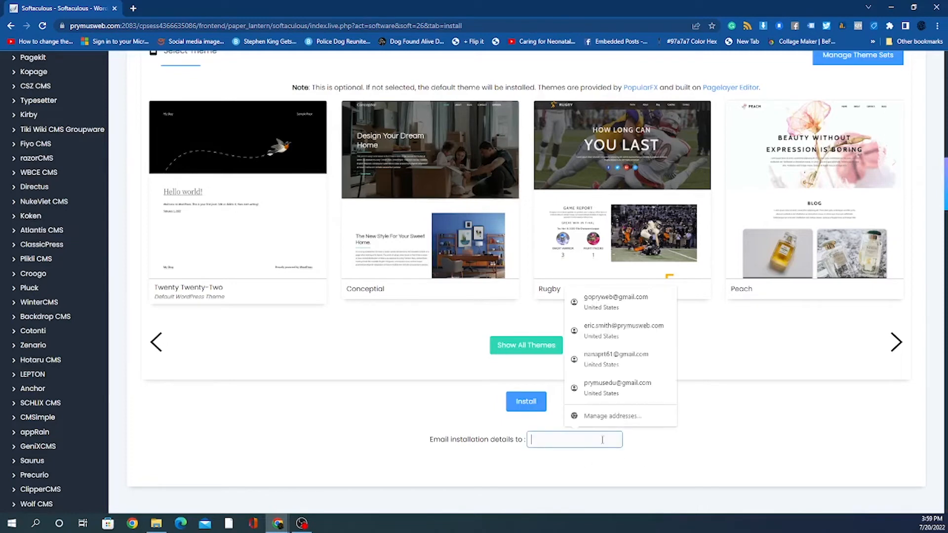
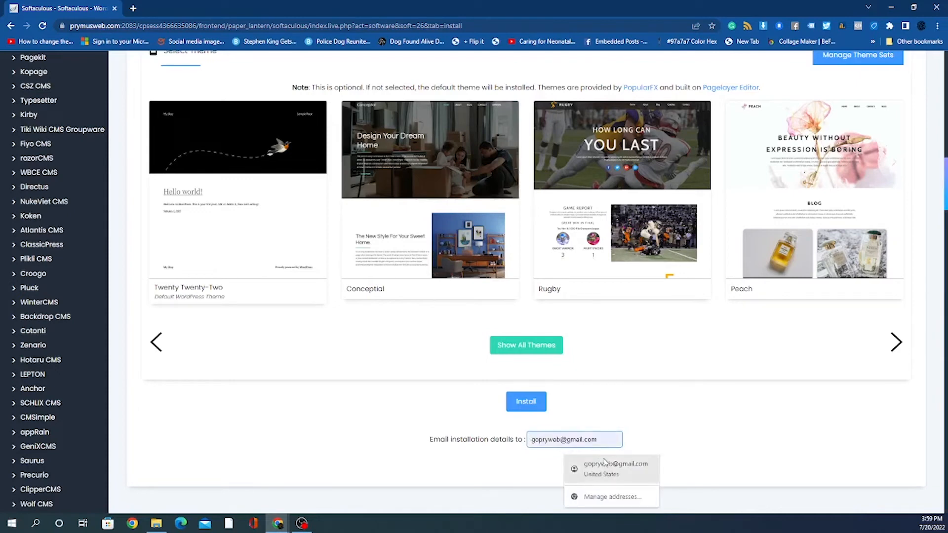
{"action": "left_click", "coordinate": [603, 463]}
Step: Review the completed WordPress form and start the installation
{"action": "scroll", "coordinate": [740, 438], "scroll_direction": "up", "scroll_amount": 15}
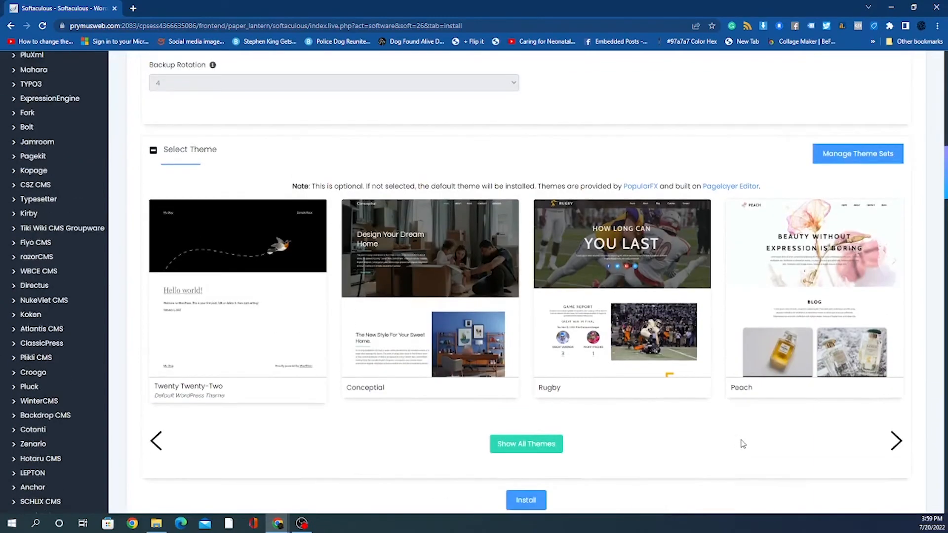
{"action": "scroll", "coordinate": [739, 446], "scroll_direction": "up", "scroll_amount": 8}
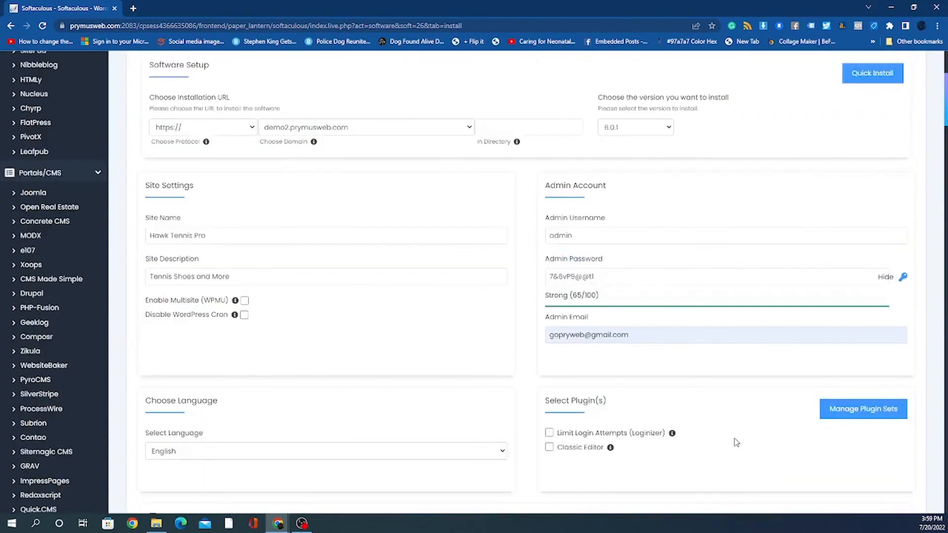
{"action": "scroll", "coordinate": [735, 438], "scroll_direction": "down", "scroll_amount": 20}
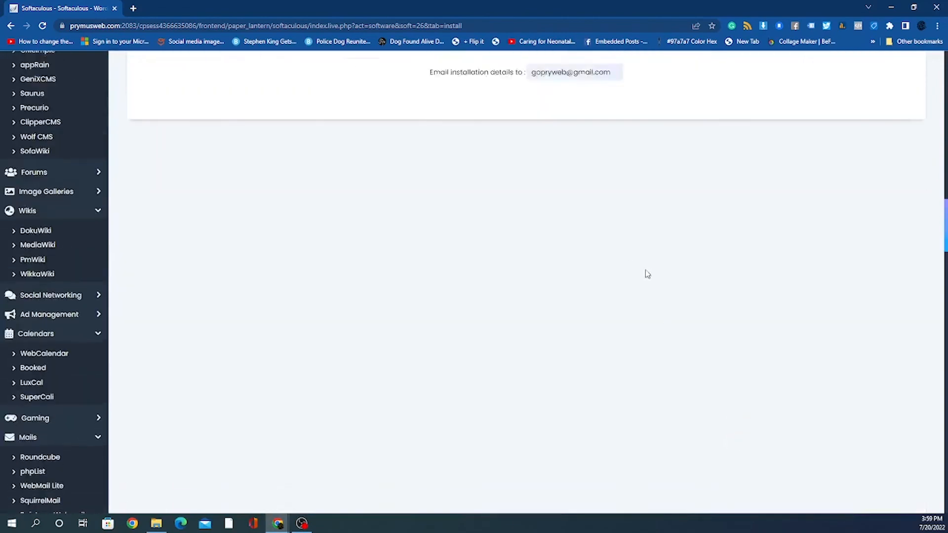
{"action": "scroll", "coordinate": [645, 271], "scroll_direction": "up", "scroll_amount": 5}
{"action": "scroll", "coordinate": [748, 262], "scroll_direction": "up", "scroll_amount": 5}
{"action": "scroll", "coordinate": [820, 252], "scroll_direction": "up", "scroll_amount": 15}
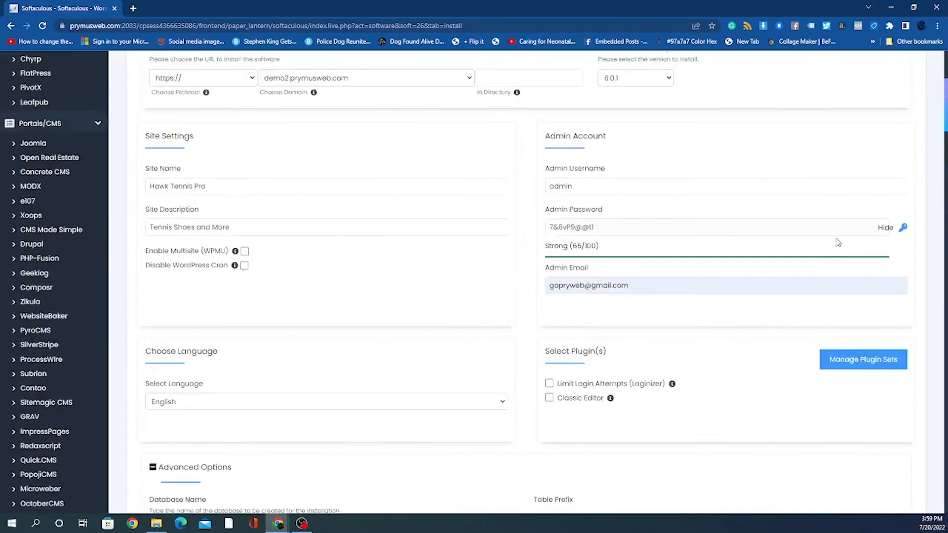
{"action": "scroll", "coordinate": [864, 277], "scroll_direction": "down", "scroll_amount": 15}
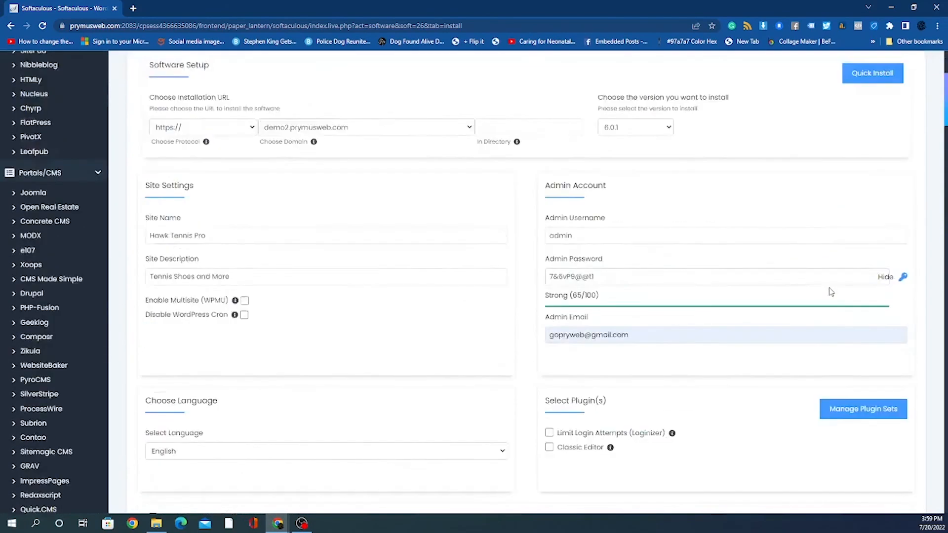
{"action": "scroll", "coordinate": [827, 293], "scroll_direction": "down", "scroll_amount": 3}
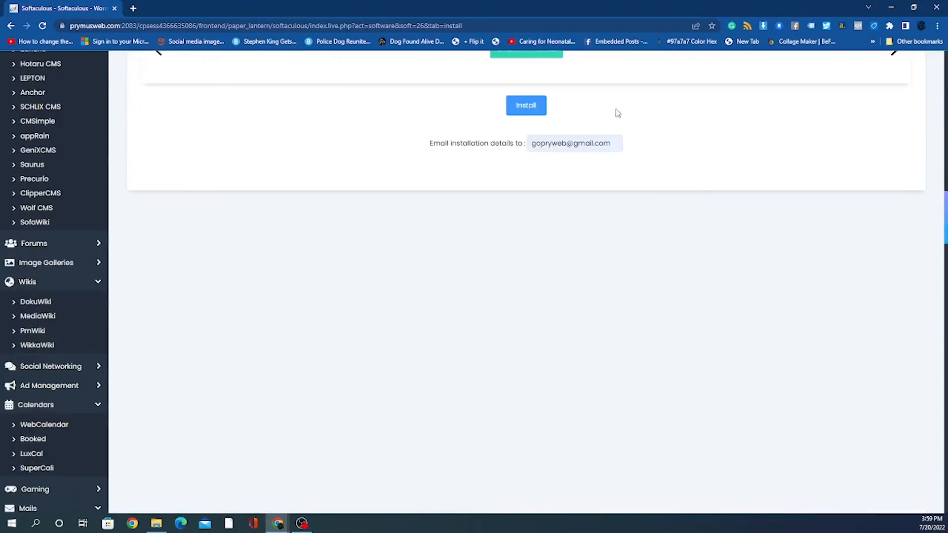
{"action": "left_click", "coordinate": [532, 108]}
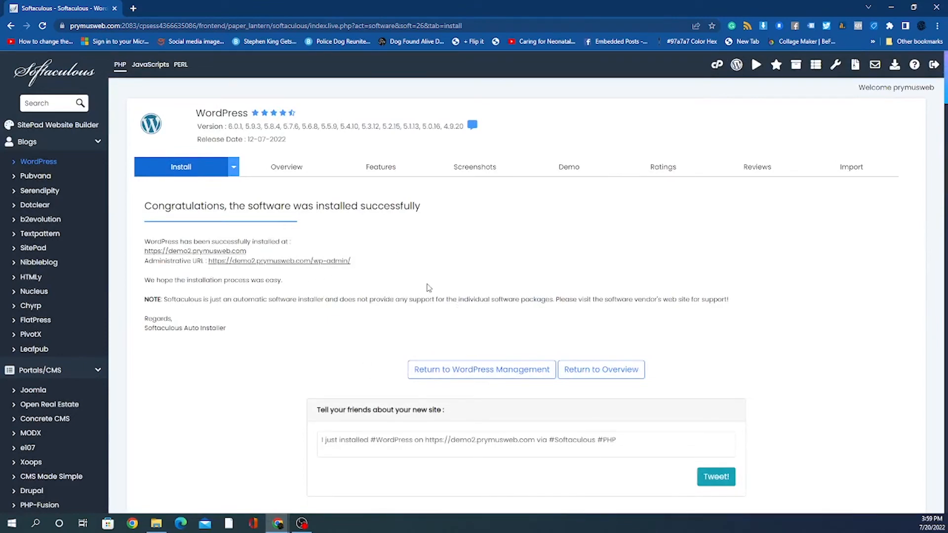
{"action": "scroll", "coordinate": [418, 295], "scroll_direction": "down", "scroll_amount": 3}
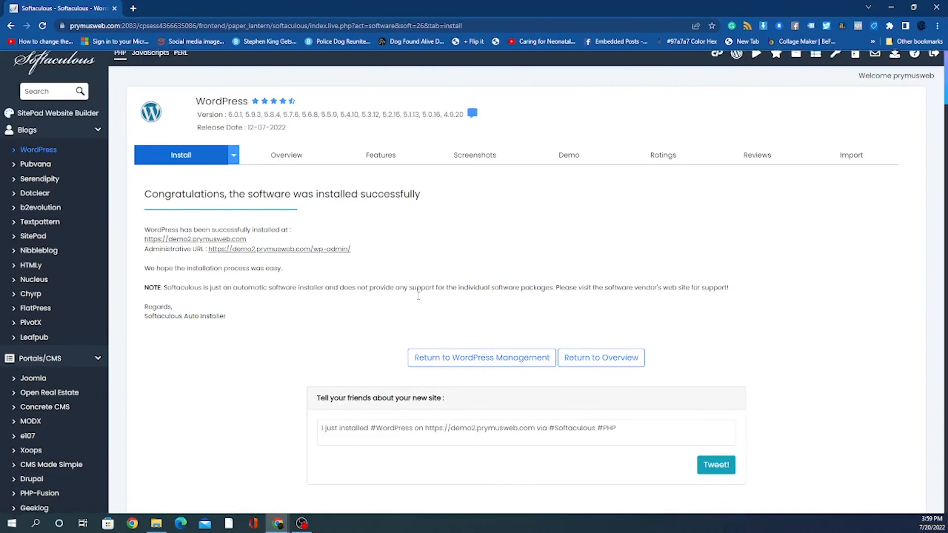
{"action": "scroll", "coordinate": [492, 352], "scroll_direction": "up", "scroll_amount": 2}
{"action": "left_click", "coordinate": [559, 388]}
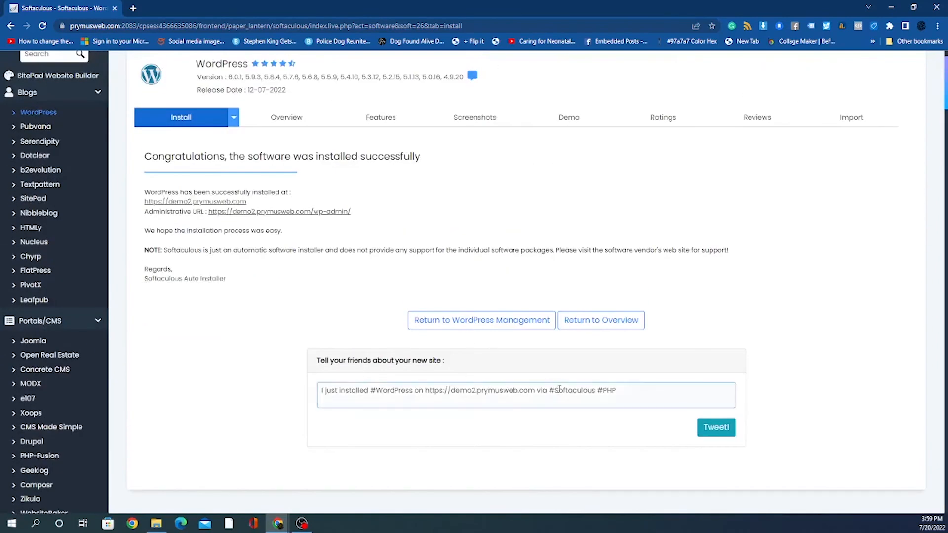
{"action": "scroll", "coordinate": [705, 454], "scroll_direction": "up", "scroll_amount": 1}
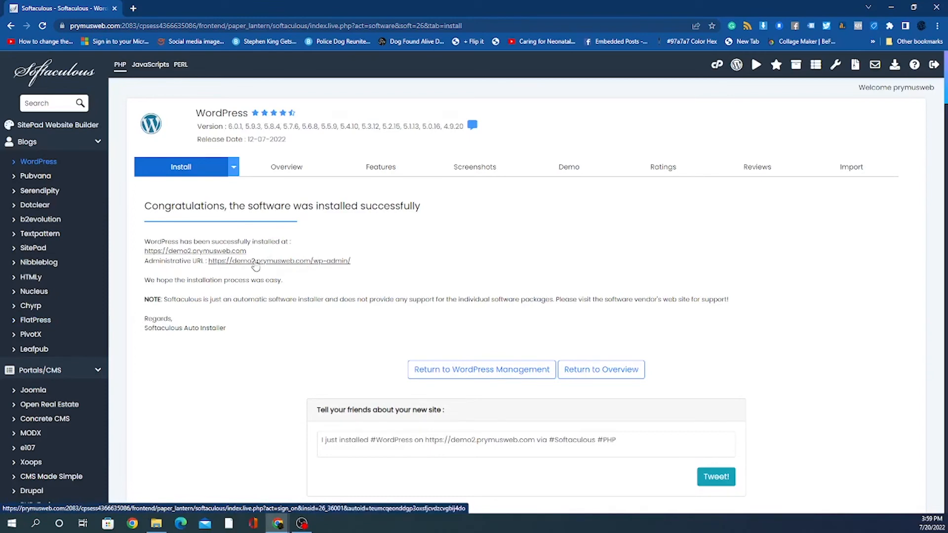
Step: Follow the success page's Administrative URL to open the Hawk Tennis Pro dashboard as admin
{"action": "left_click", "coordinate": [253, 262]}
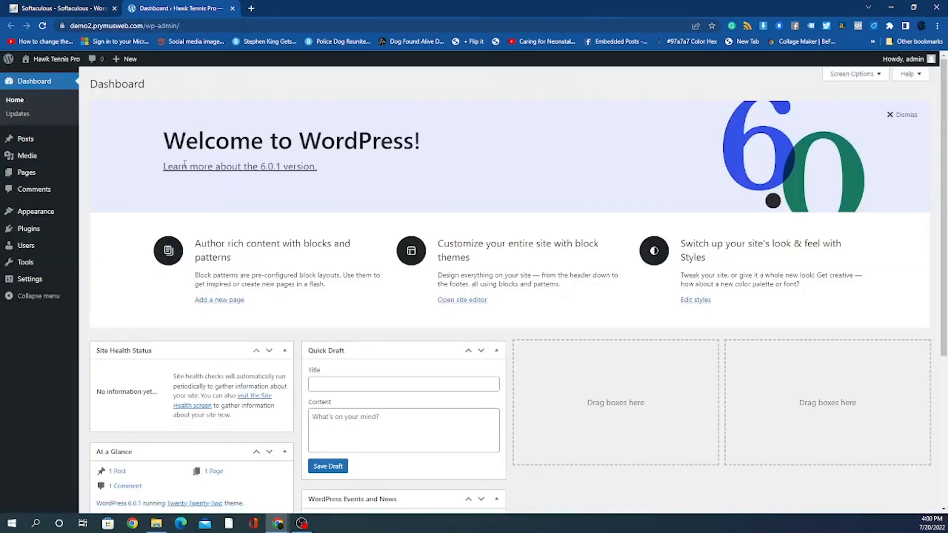
{"action": "mouse_move", "coordinate": [896, 63]}
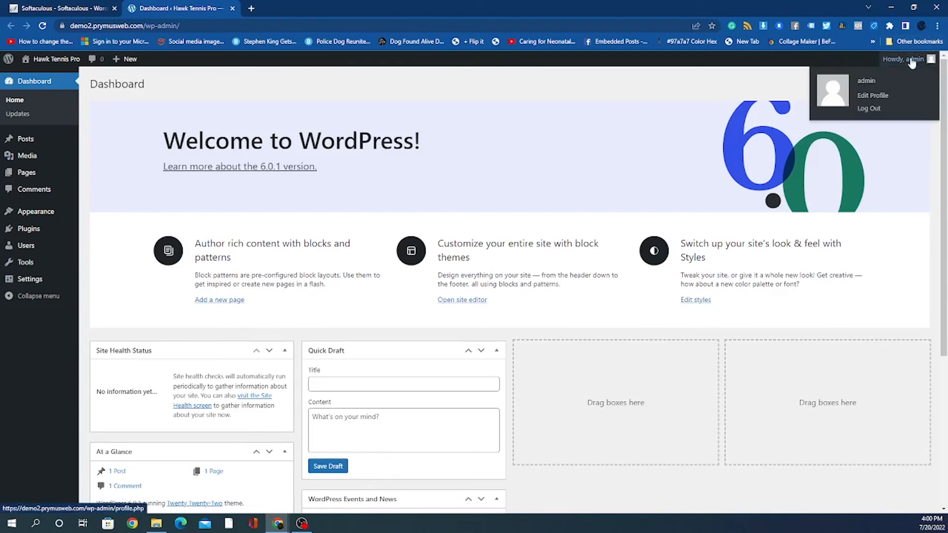
Step: Log out of WordPress and autofill the login form with the saved admin credentials
{"action": "left_click", "coordinate": [869, 108]}
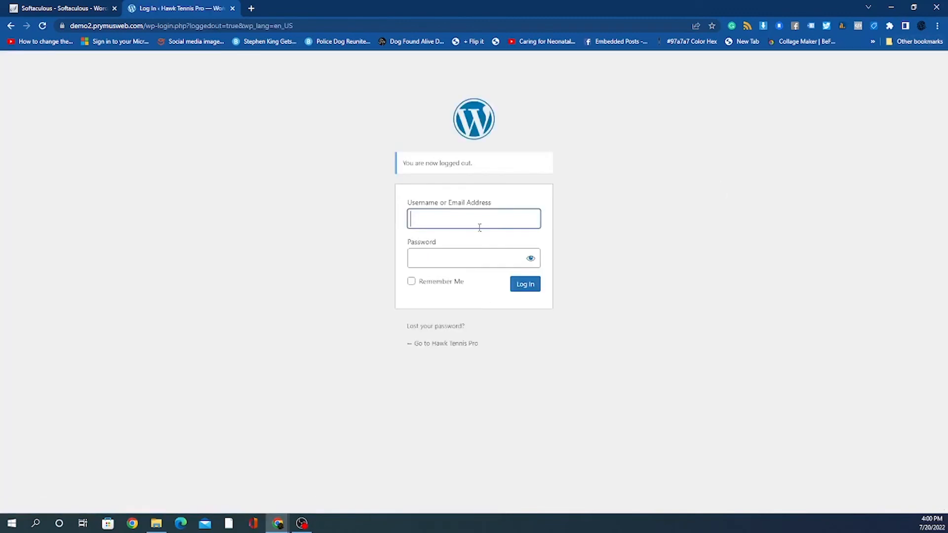
{"action": "left_click", "coordinate": [449, 221]}
{"action": "left_click", "coordinate": [507, 248]}
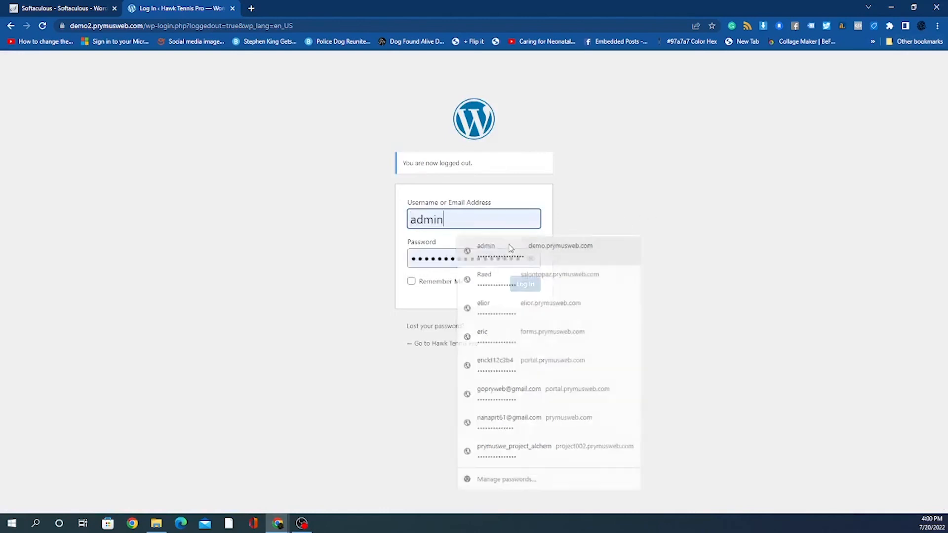
{"action": "double_click", "coordinate": [442, 257]}
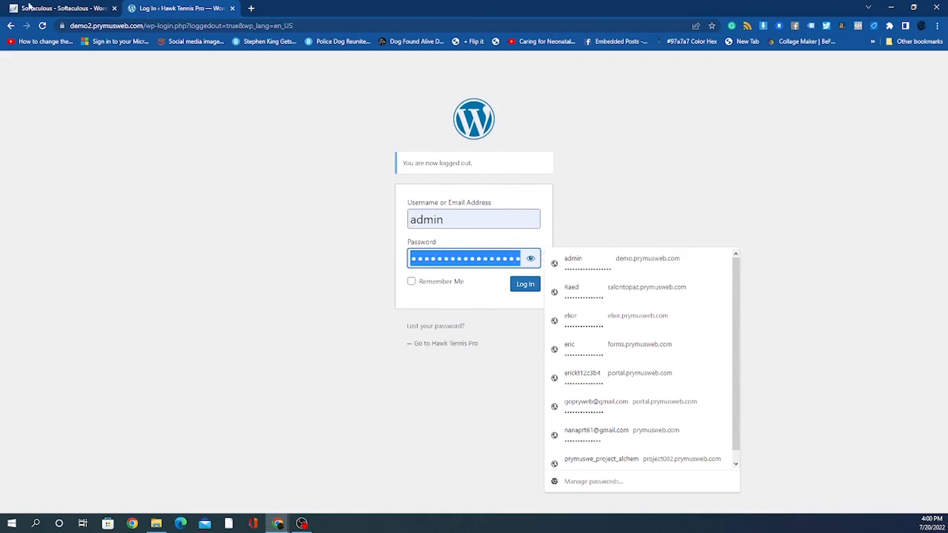
Step: Review the Softaculous success page, then return to the WordPress login page
{"action": "left_click", "coordinate": [58, 9]}
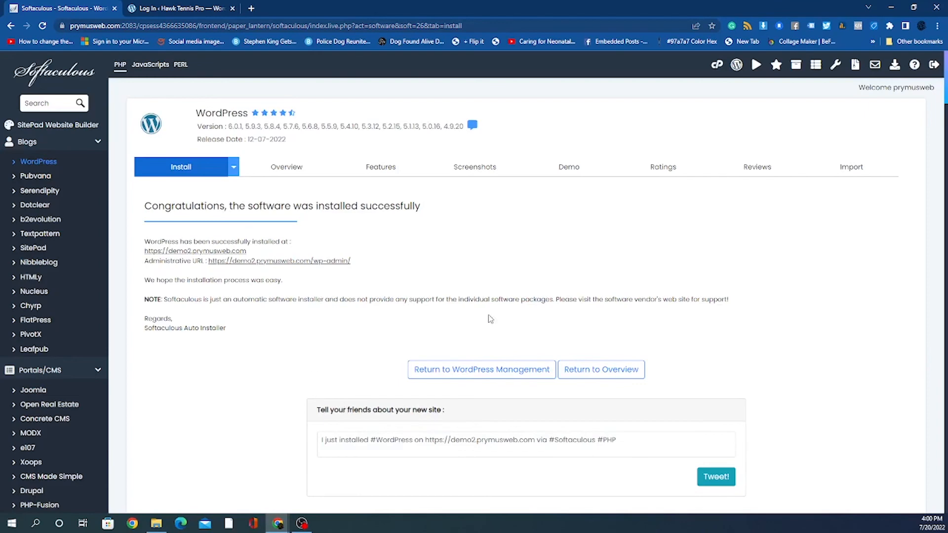
{"action": "scroll", "coordinate": [486, 321], "scroll_direction": "down", "scroll_amount": 3}
{"action": "scroll", "coordinate": [487, 333], "scroll_direction": "up", "scroll_amount": 3}
{"action": "left_click", "coordinate": [173, 8]}
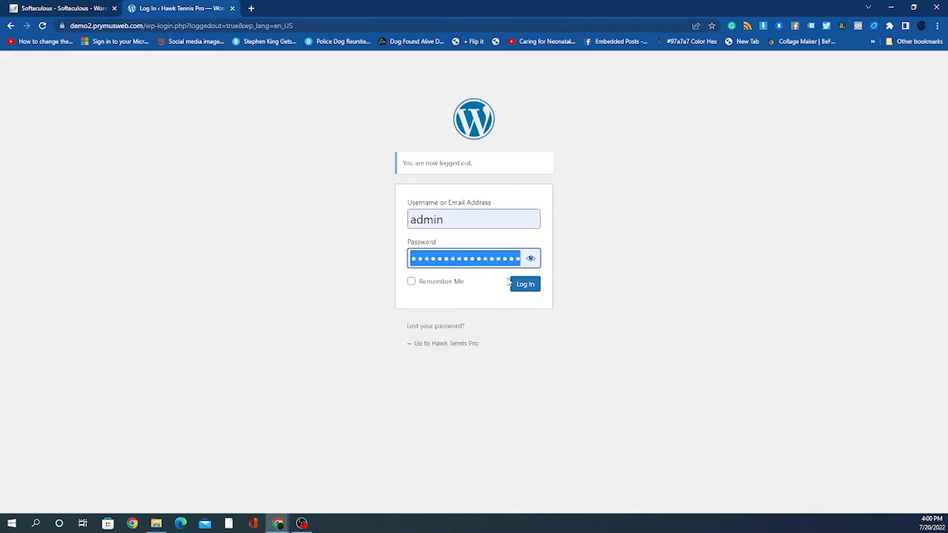
Step: Reveal and re-hide the autofilled password, then go back to the Softaculous success page
{"action": "left_click", "coordinate": [199, 270]}
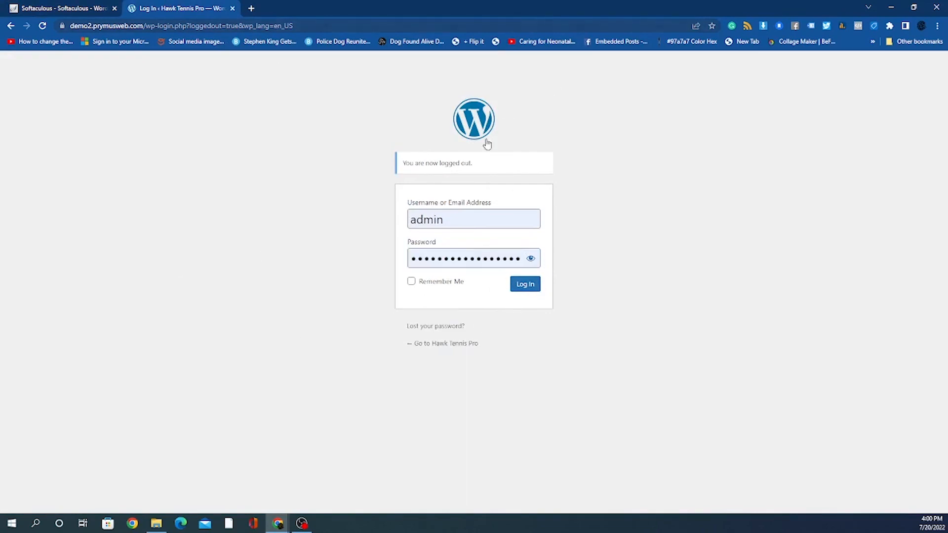
{"action": "left_click", "coordinate": [531, 261]}
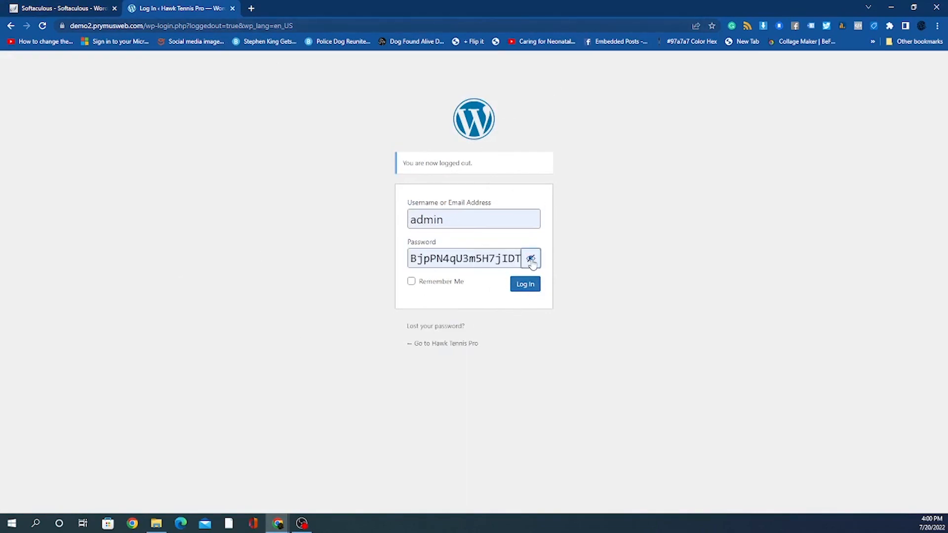
{"action": "left_click", "coordinate": [531, 261]}
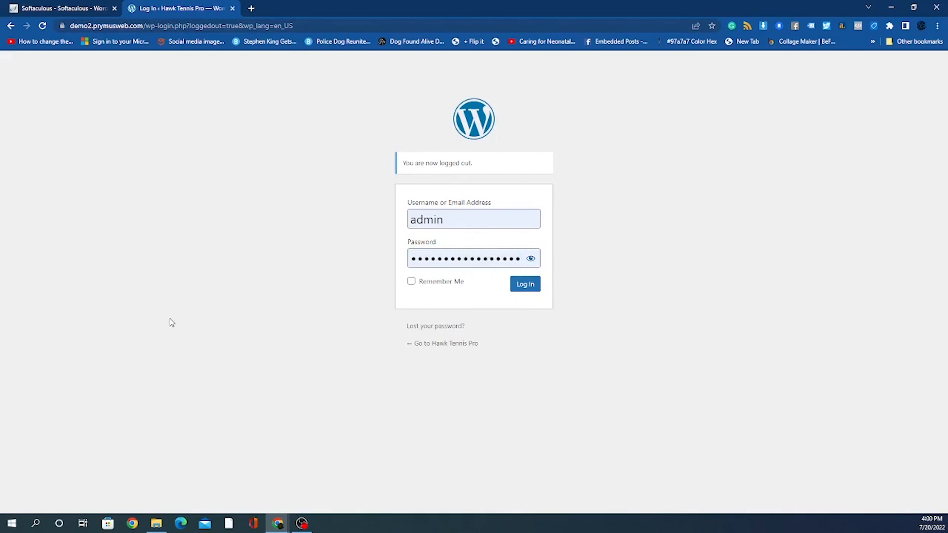
{"action": "left_click", "coordinate": [81, 12]}
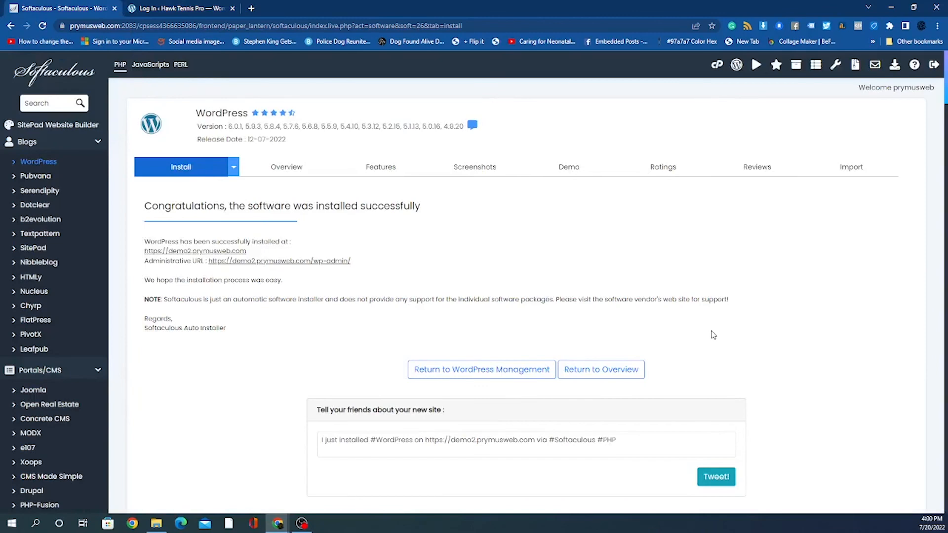